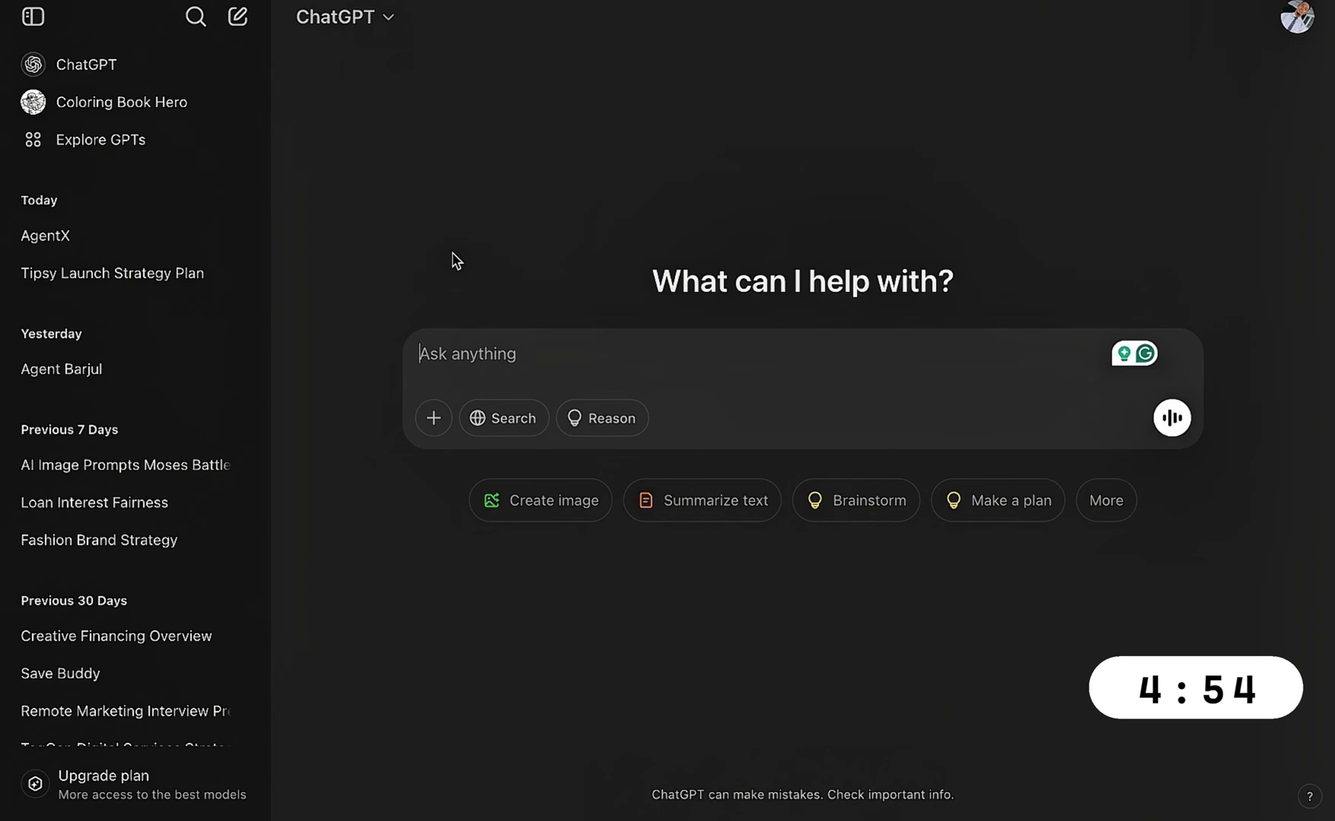
Play BibleProject's 'Mountains Symbolize Something Amazing in the Bible' full screen up to about 2:10
mouse_move(498, 2)
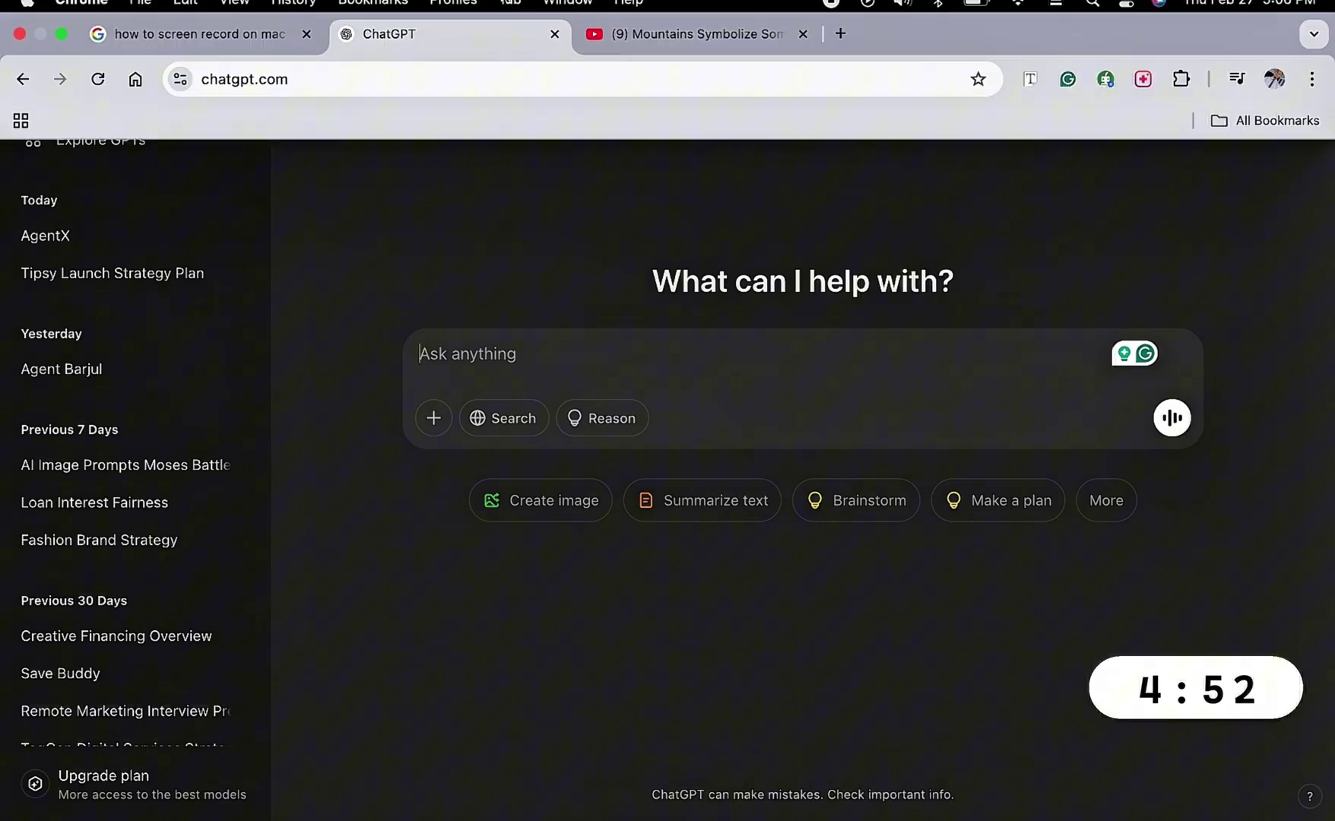
left_click(640, 32)
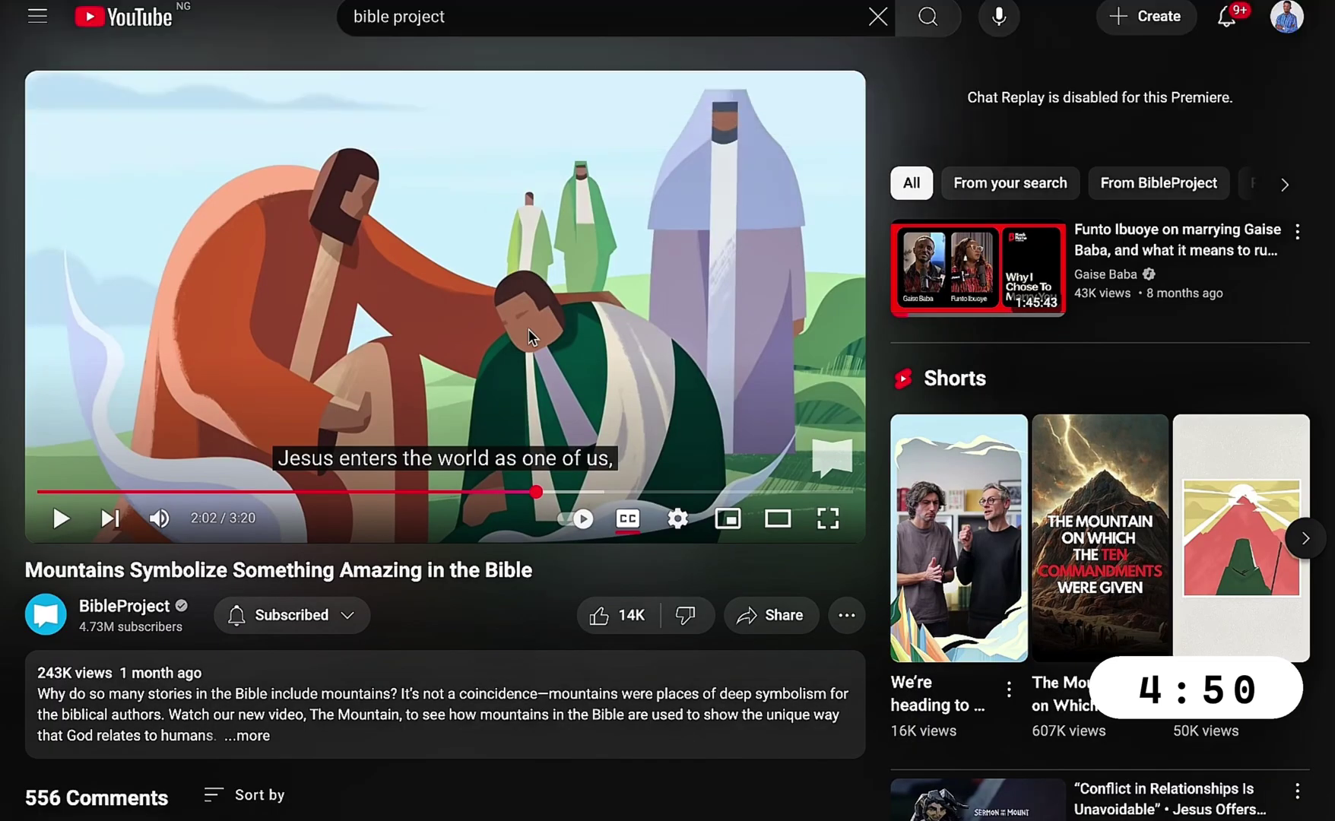
left_click(644, 19)
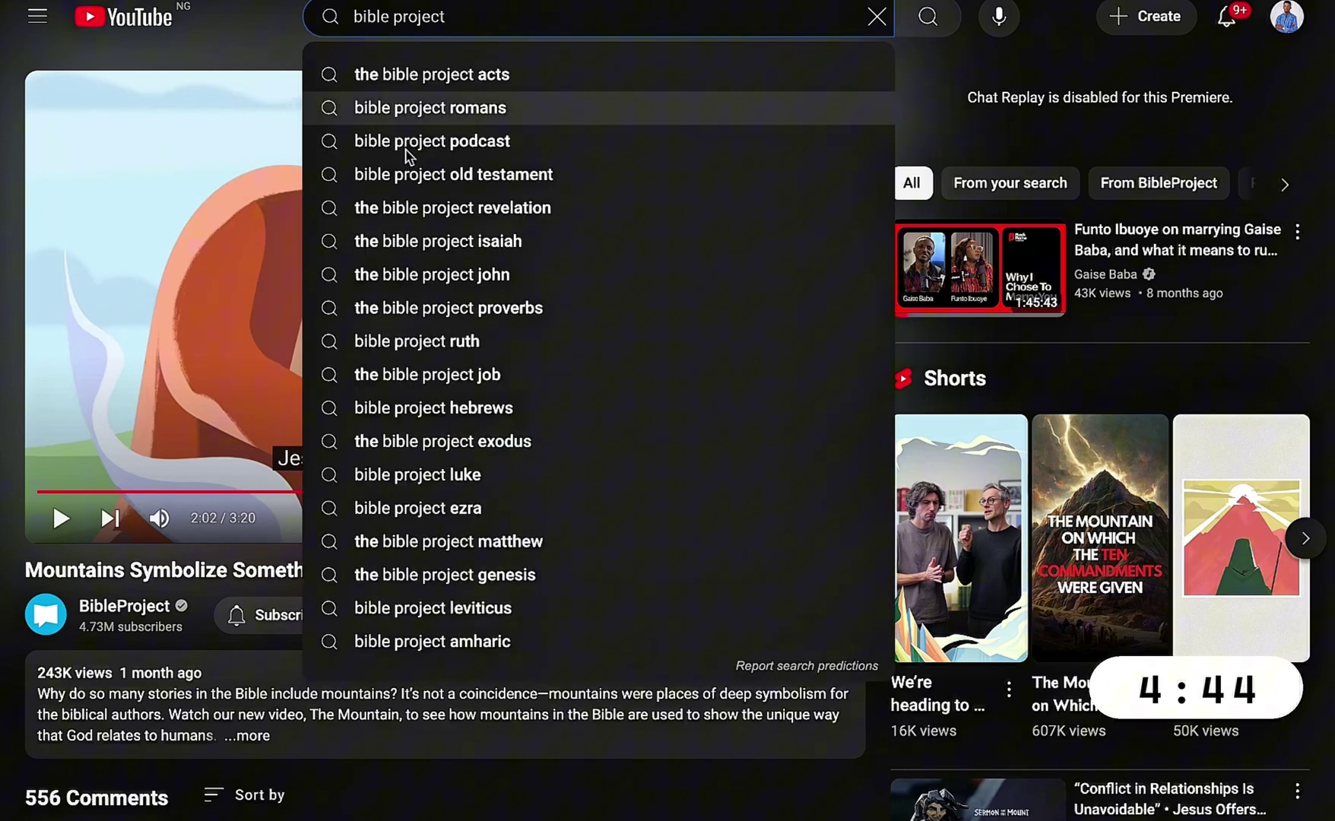
left_click(114, 231)
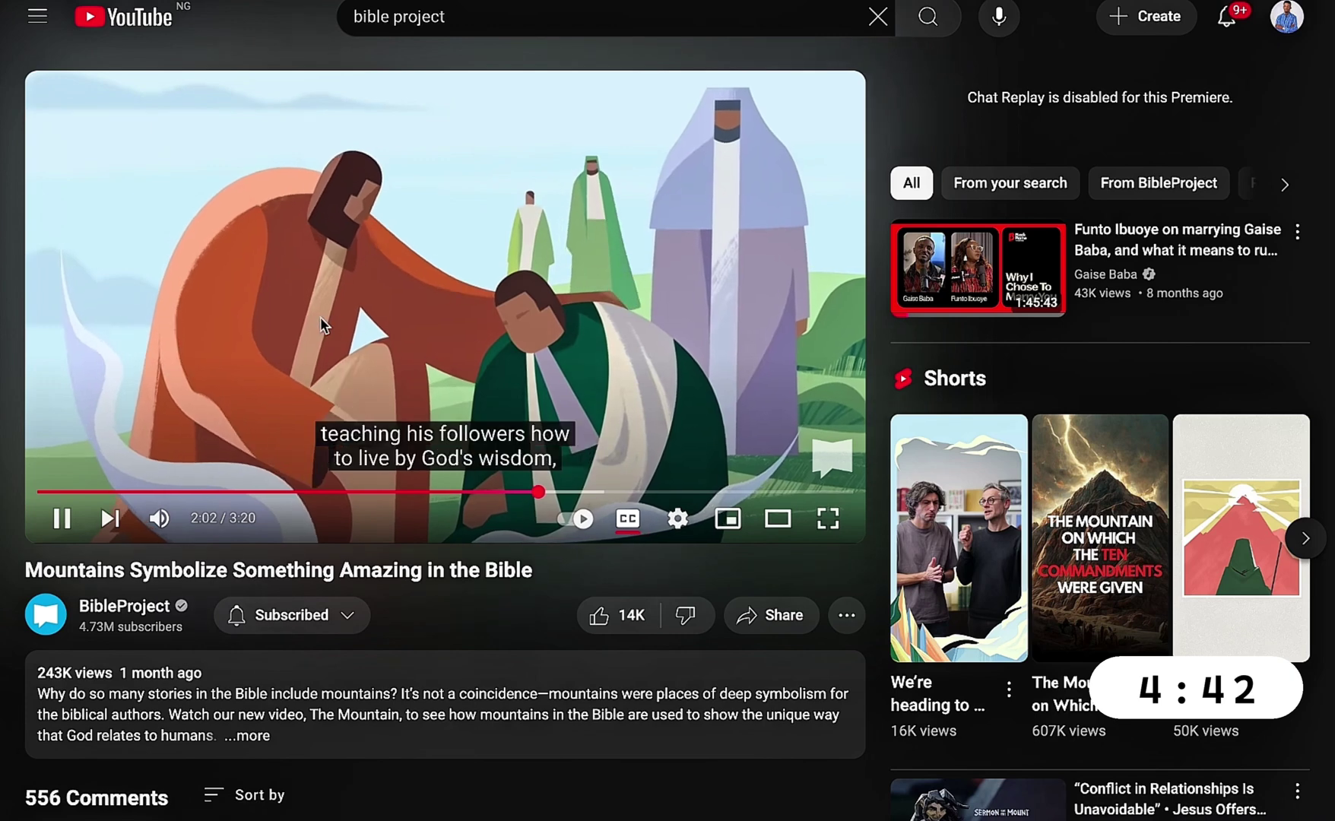
left_click(834, 525)
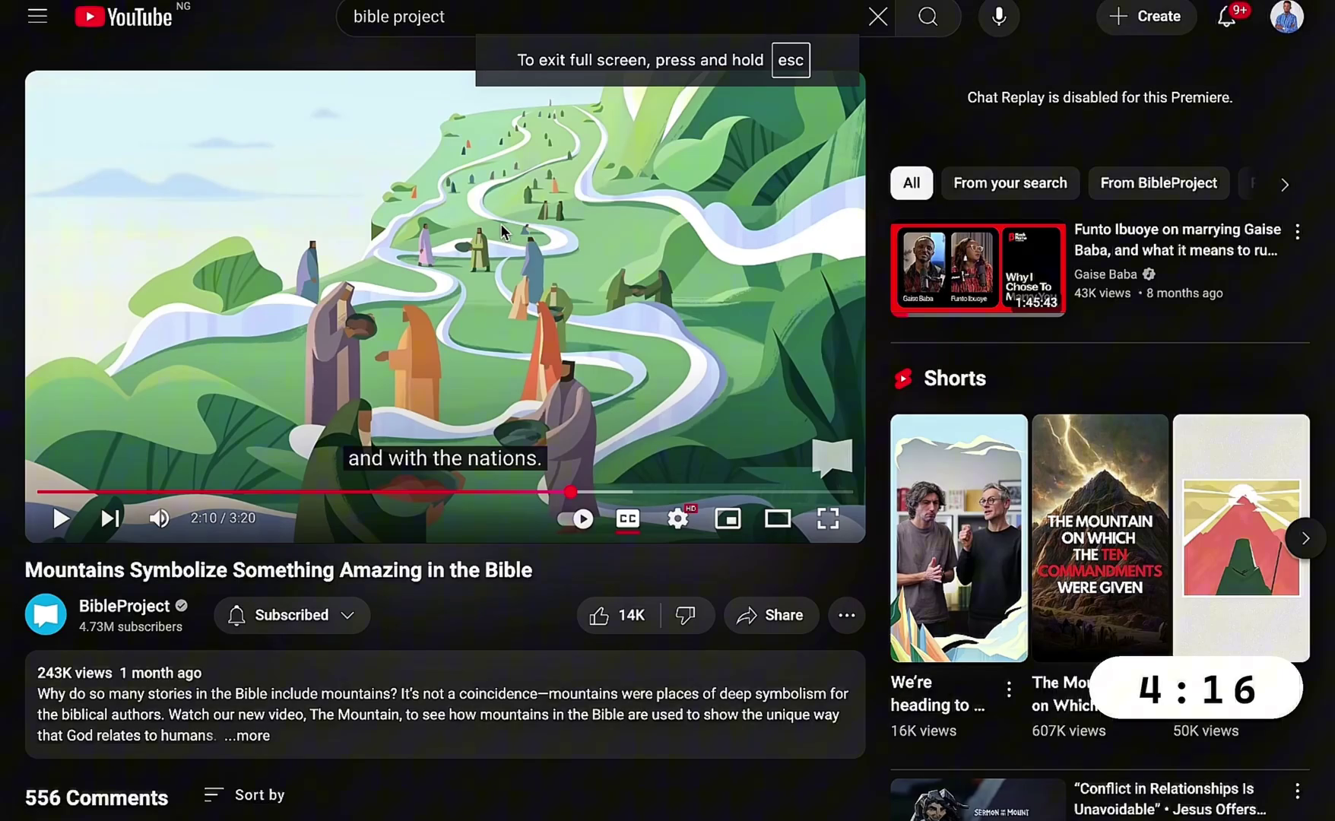
Attach both Desktop screenshots to a new ChatGPT chat and paste the prepared prompt
left_click(374, 30)
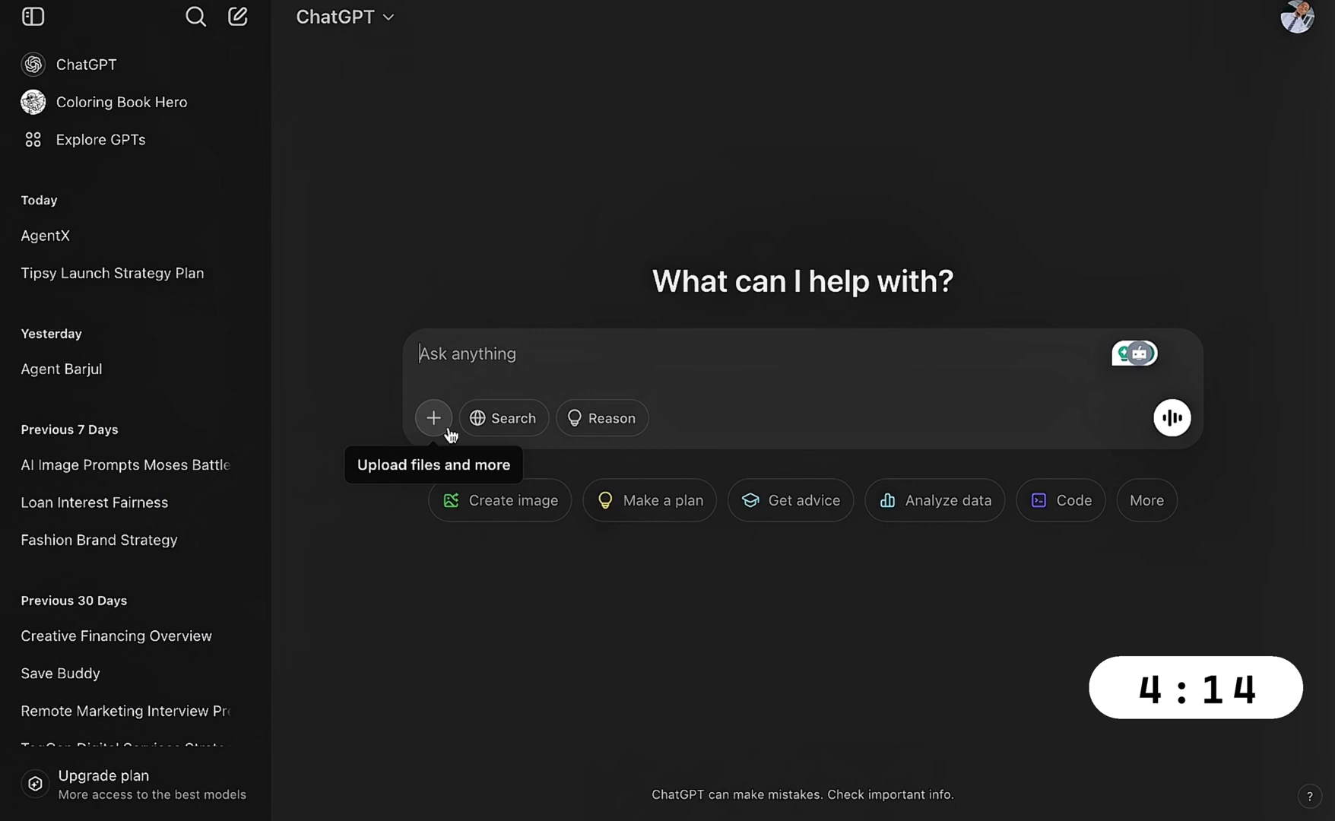
left_click(423, 428)
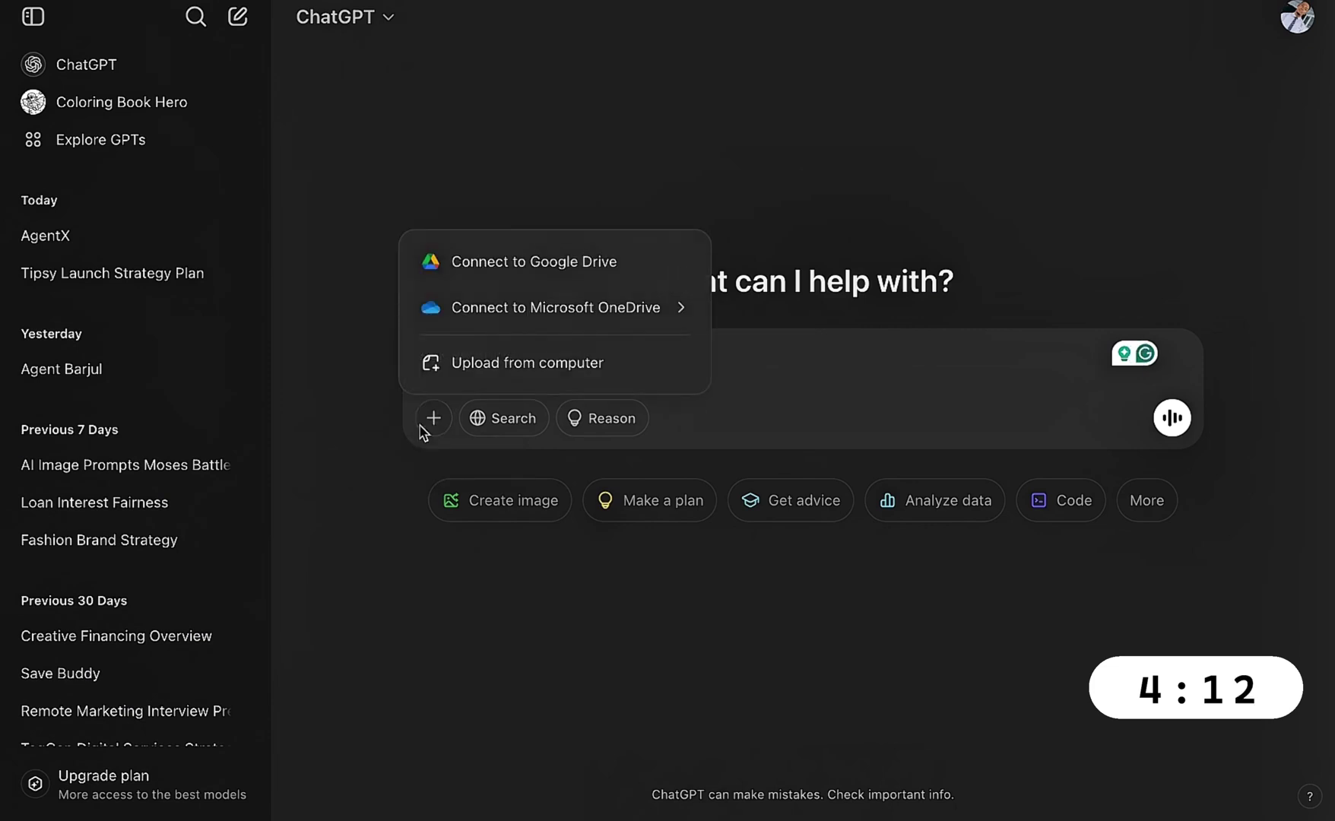
left_click(523, 357)
left_click(310, 308)
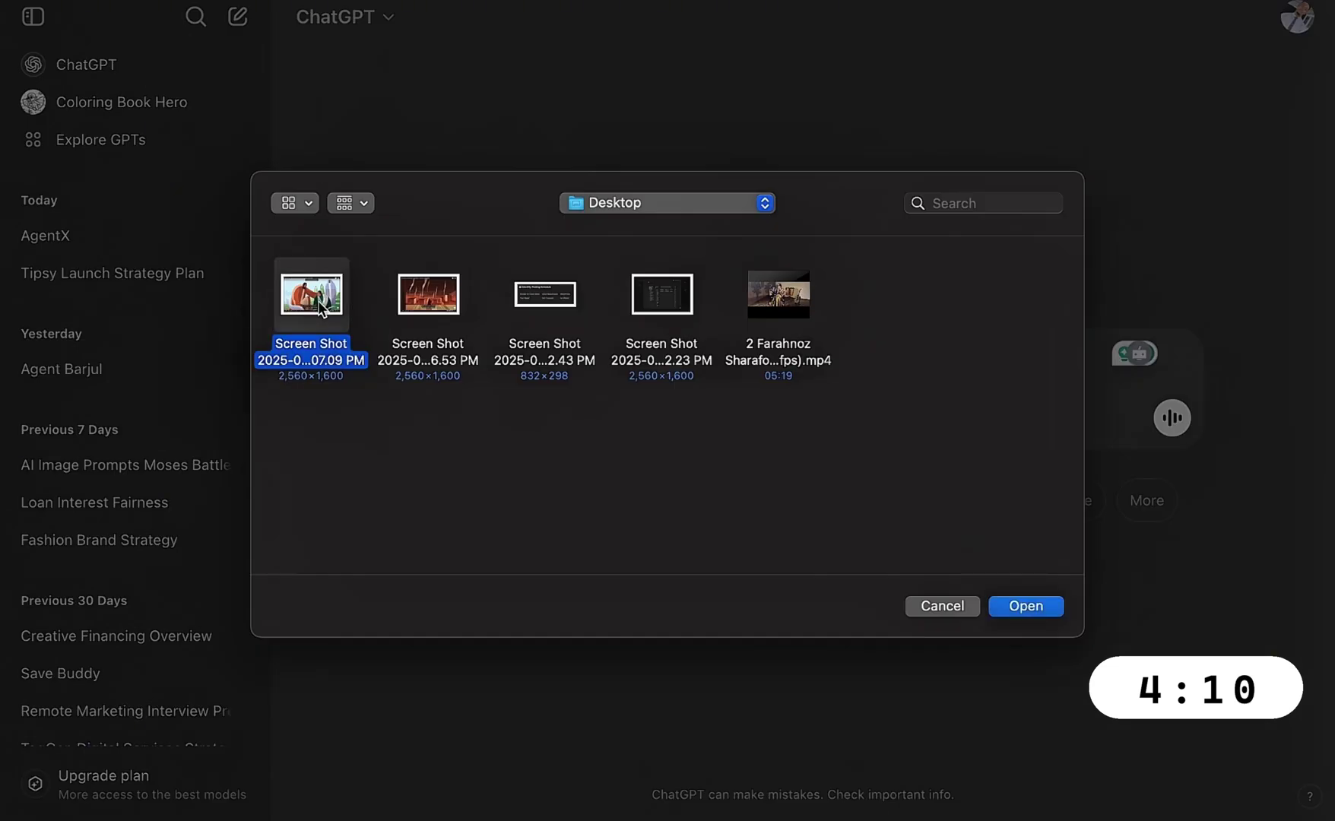
left_click(422, 307, "super")
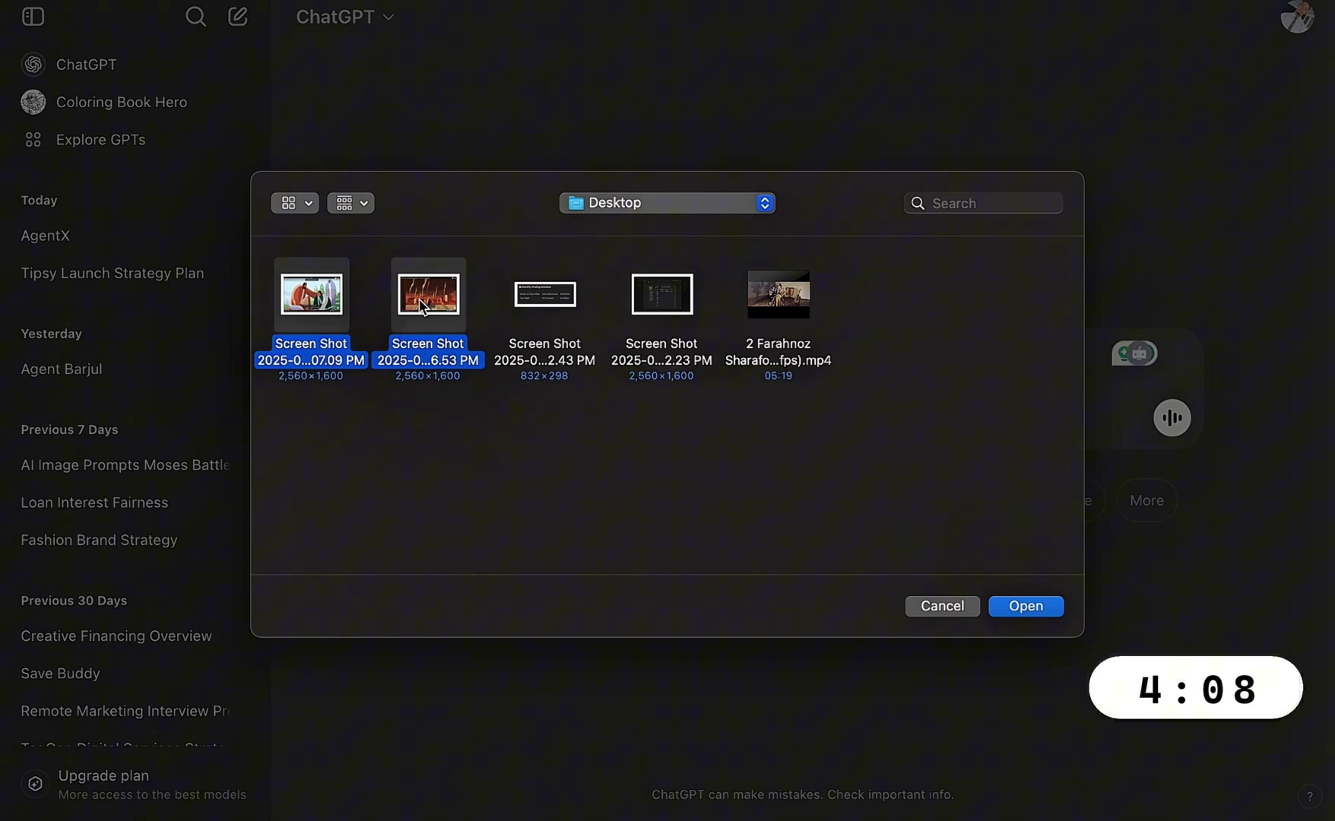
left_click(1025, 607)
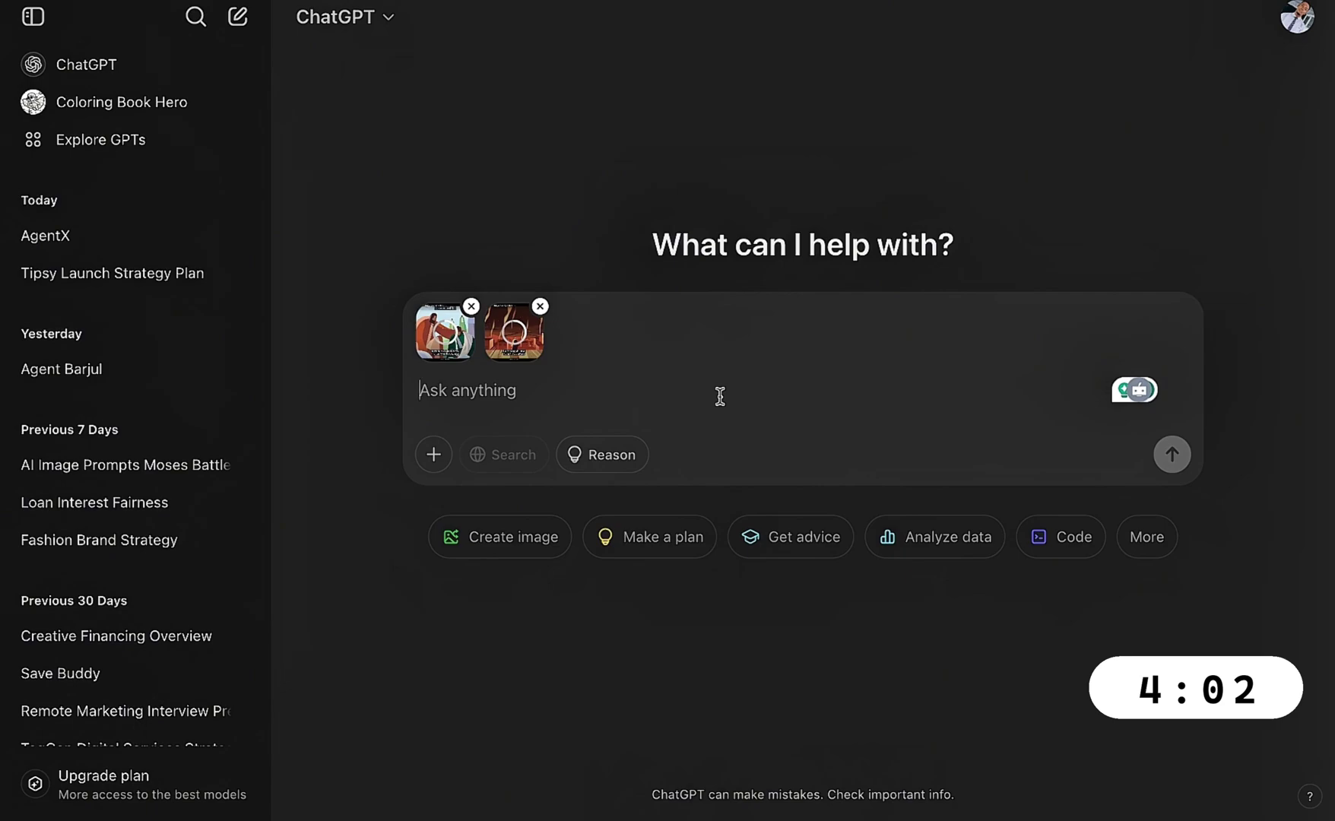
type("With the two image provided, give 4 well detailed prompt for an AI image generator to provide exactly the image illustration that I provided you. Let the prompt be super detailed to provide this same illustration and effect. But note that the prompt will be tailored towards narrating the story of the Israelites fighting with Moses hands lifted to ensure that the children of Israel win. Let the 4 prompt maintain the character consistency and ensure each prompt tells the story. If you don't understand the prompt ask me questions for clarity")
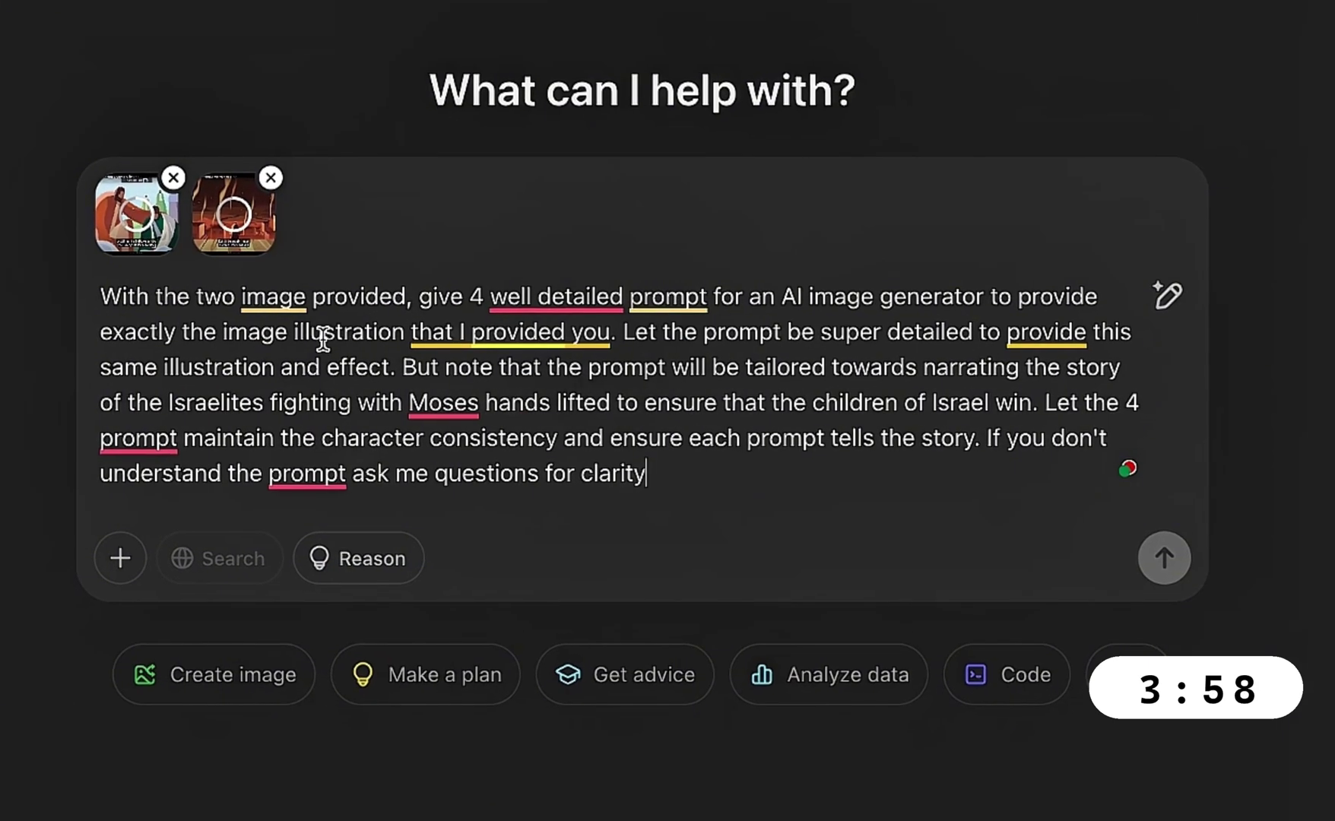
Correct 'image' to 'images' and send the request for 4 Moses lifted-hands image prompts
left_click(305, 301)
left_click(283, 382)
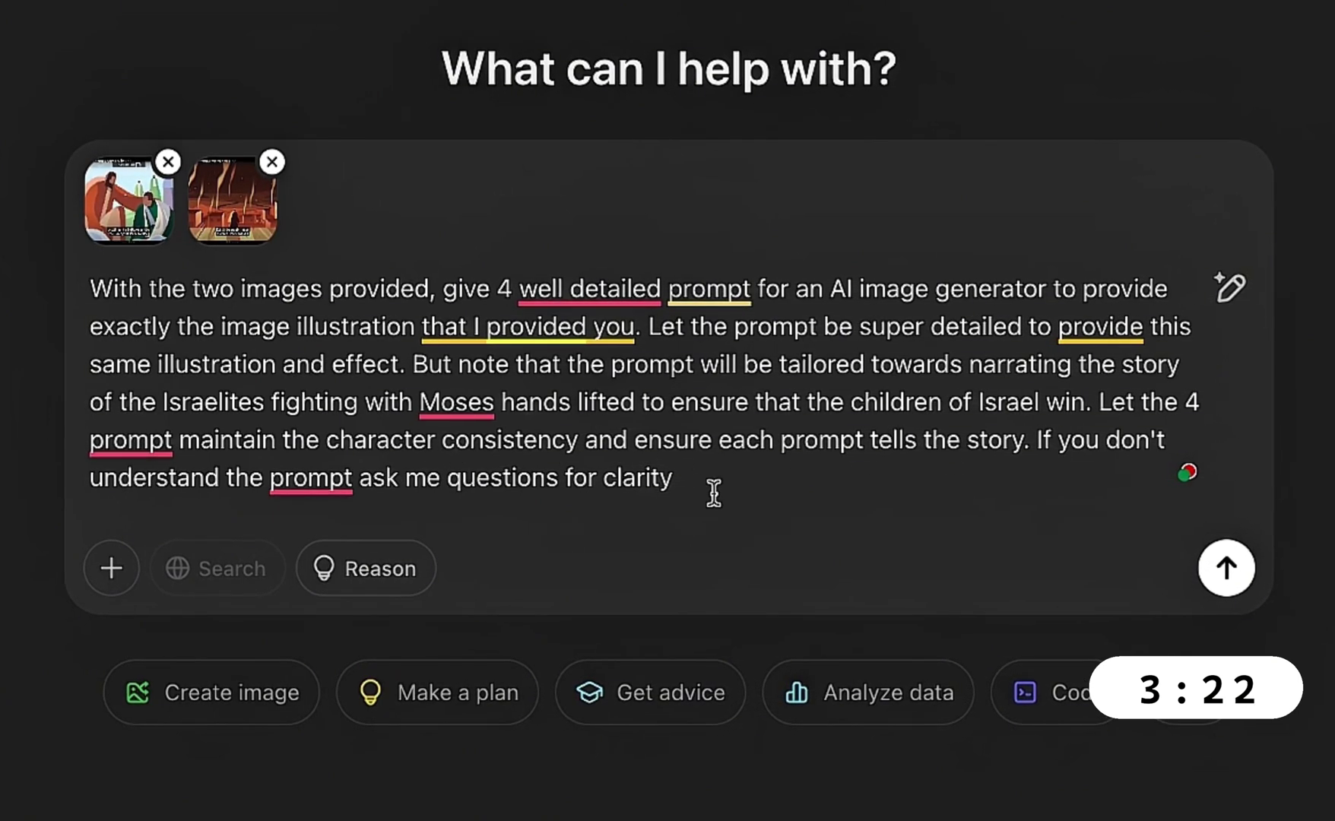
left_click(751, 488)
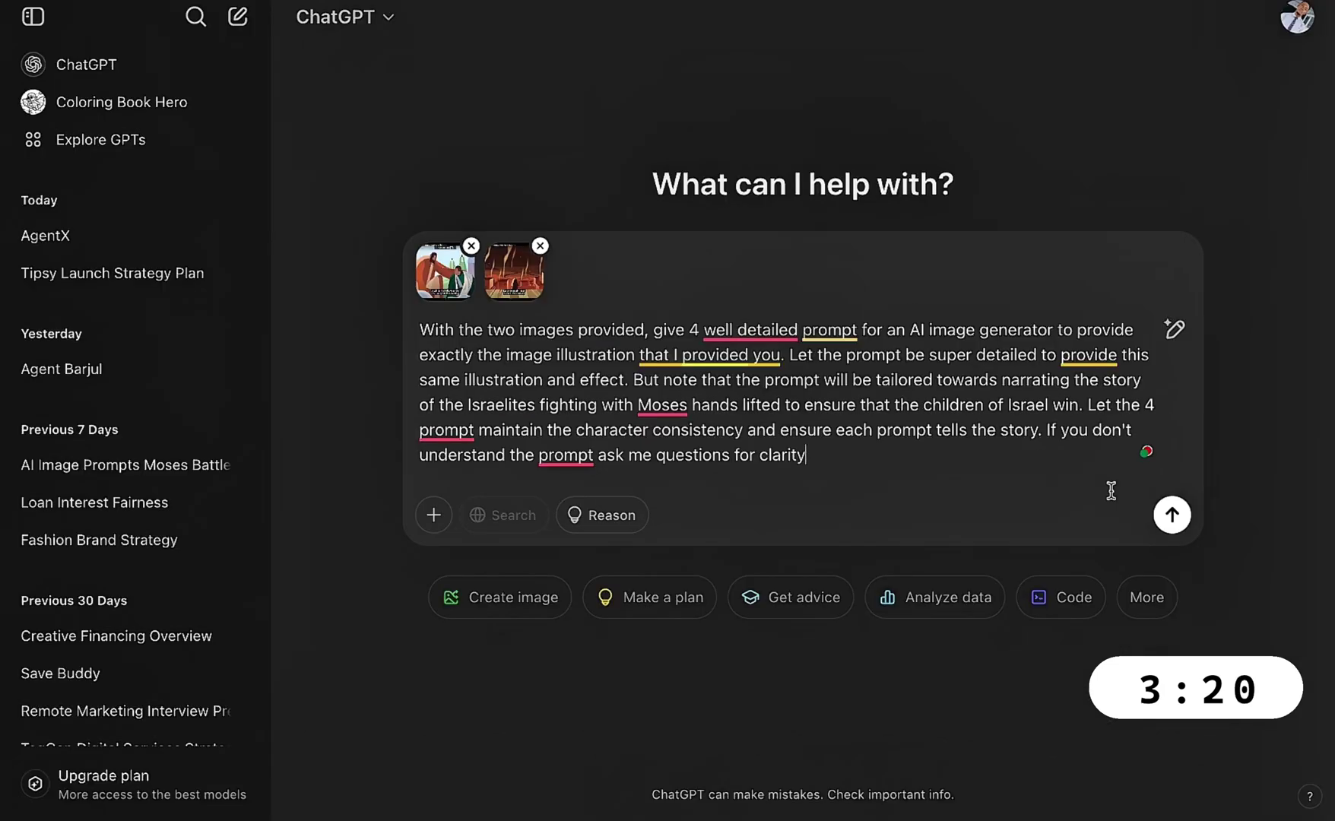
left_click(1171, 515)
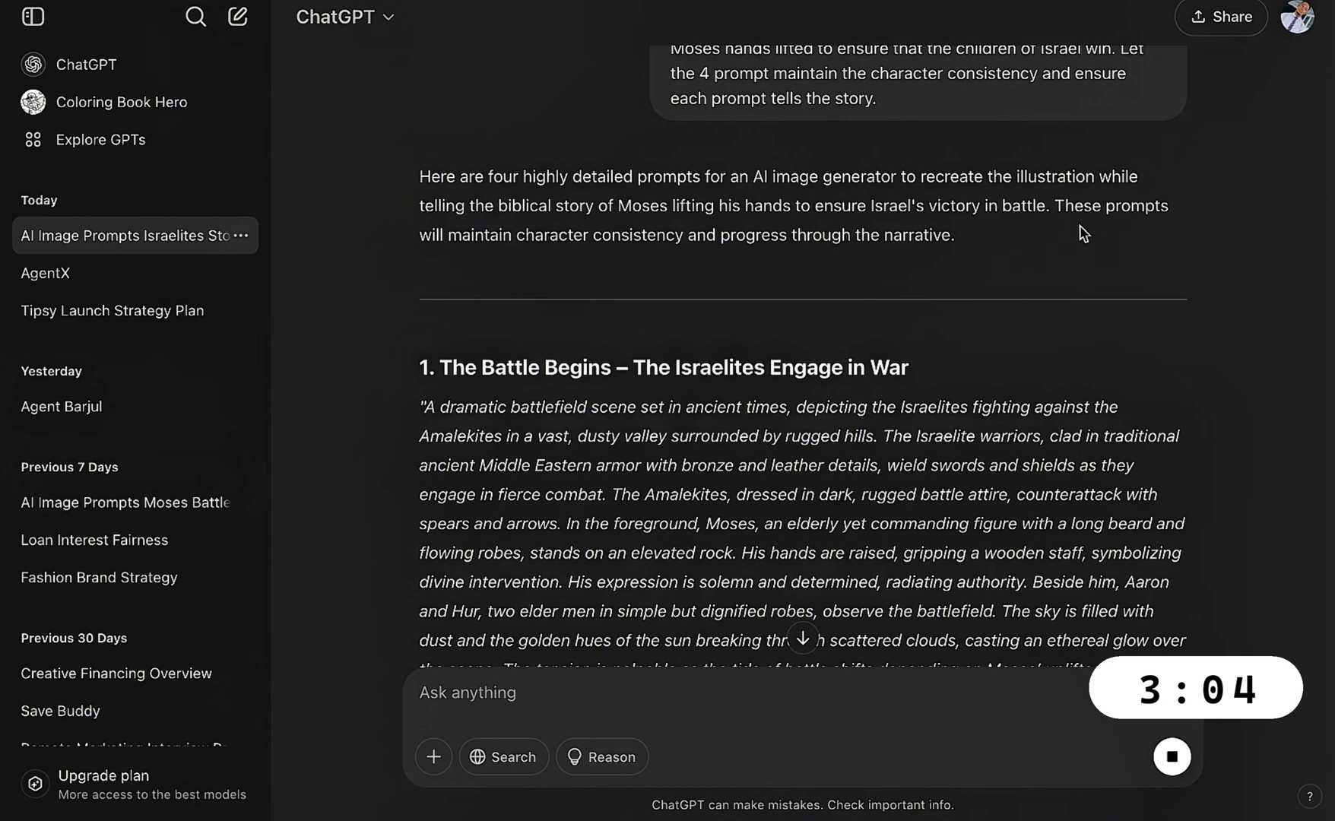
Read through ChatGPT's streamed reply of numbered battle prompts starting with 'The Battle Begins'
scroll(871, 259, "down", 8)
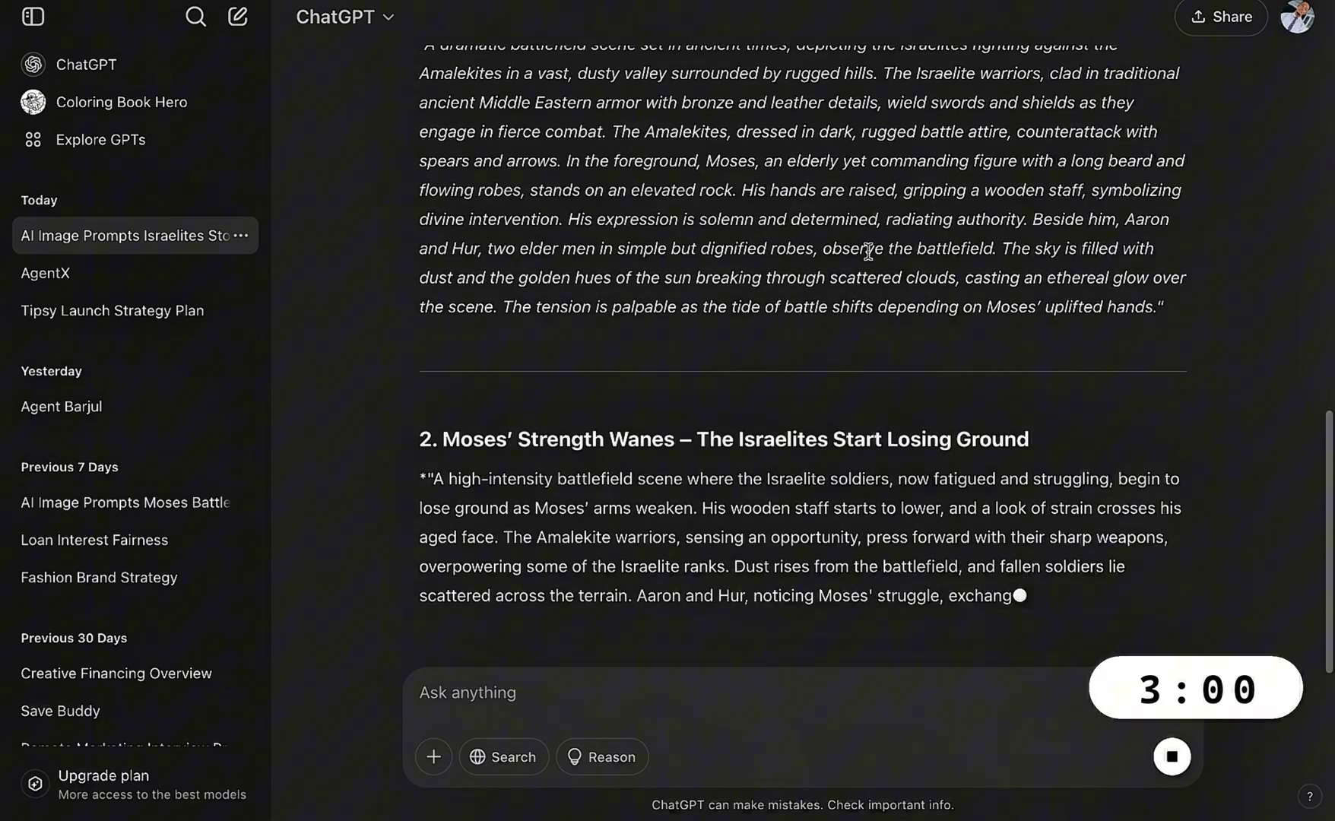
scroll(868, 250, "up", 3)
scroll(871, 258, "down", 1)
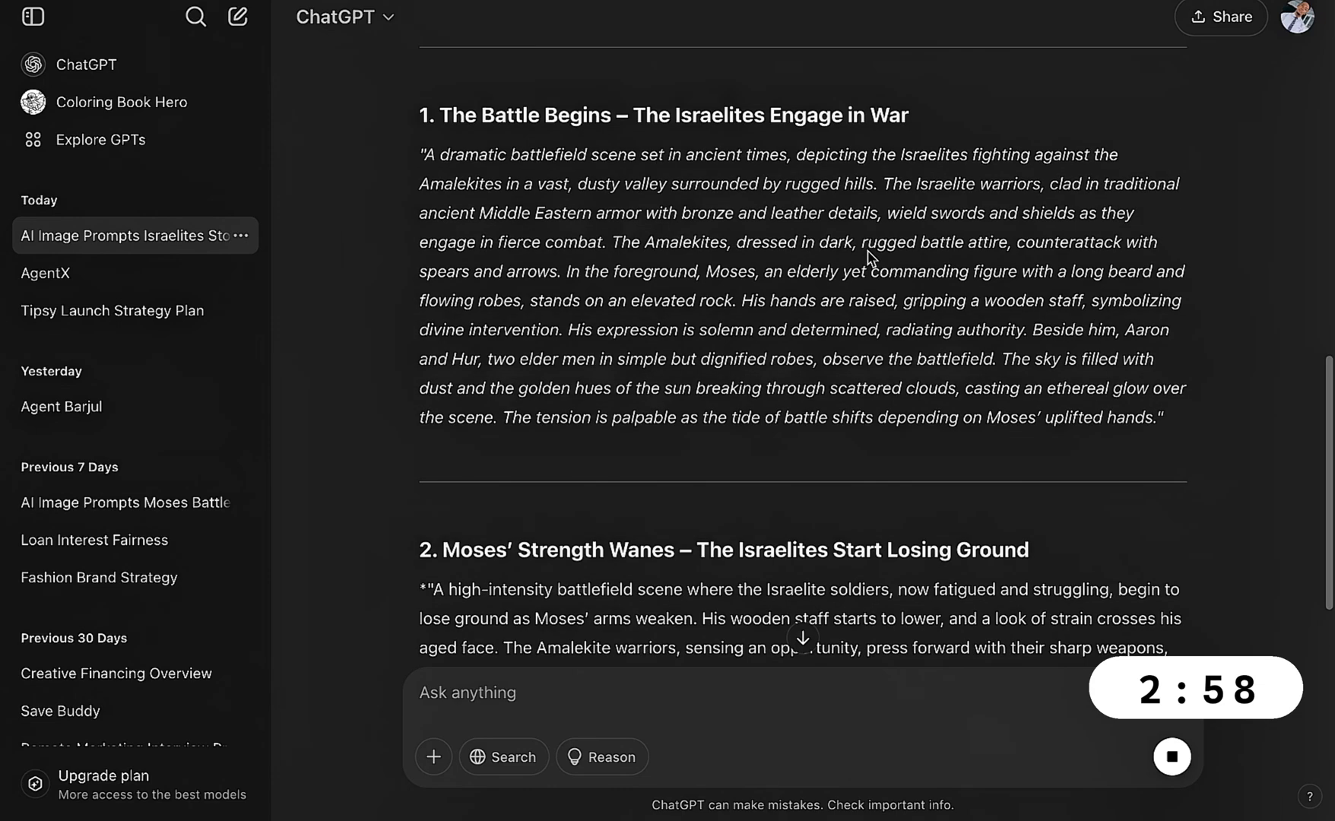
scroll(870, 259, "down", 6)
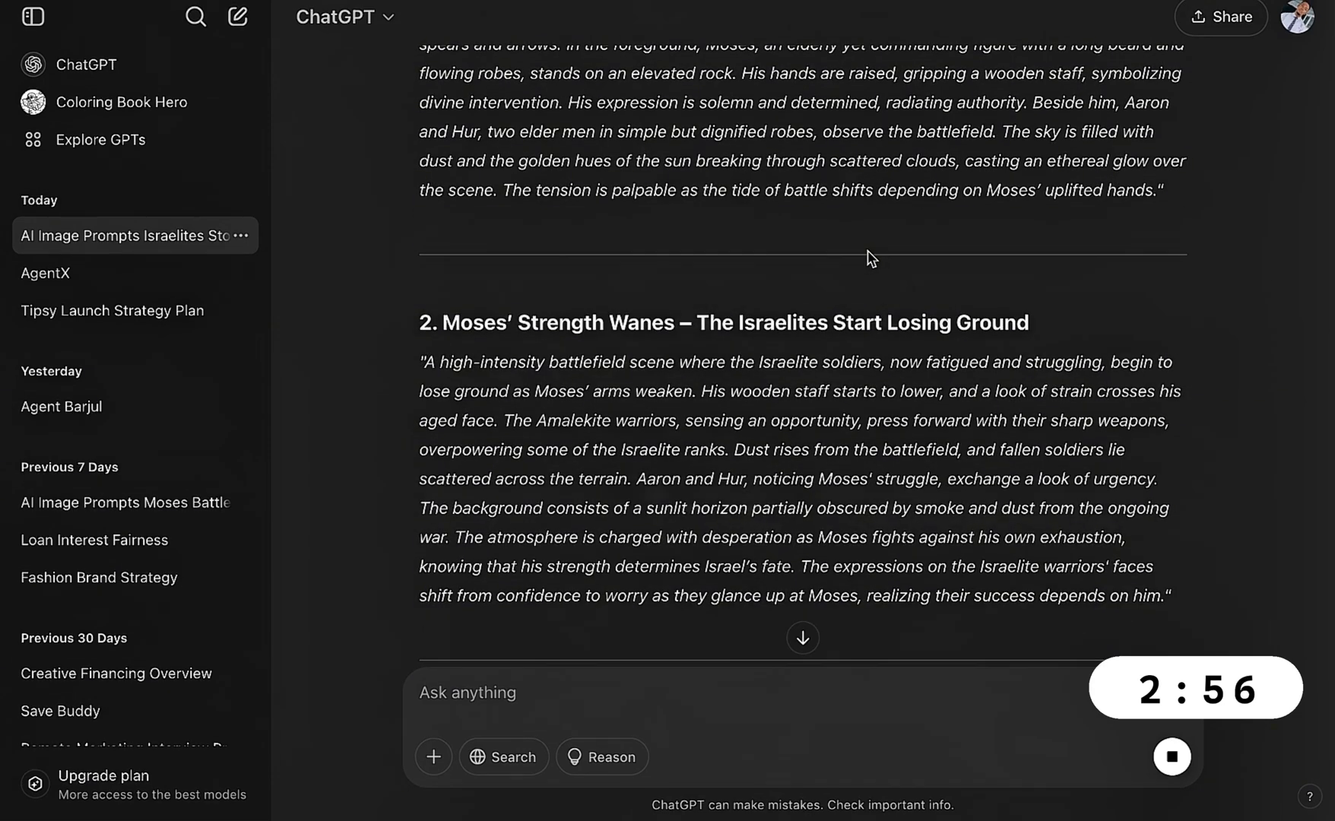
scroll(791, 384, "down", 5)
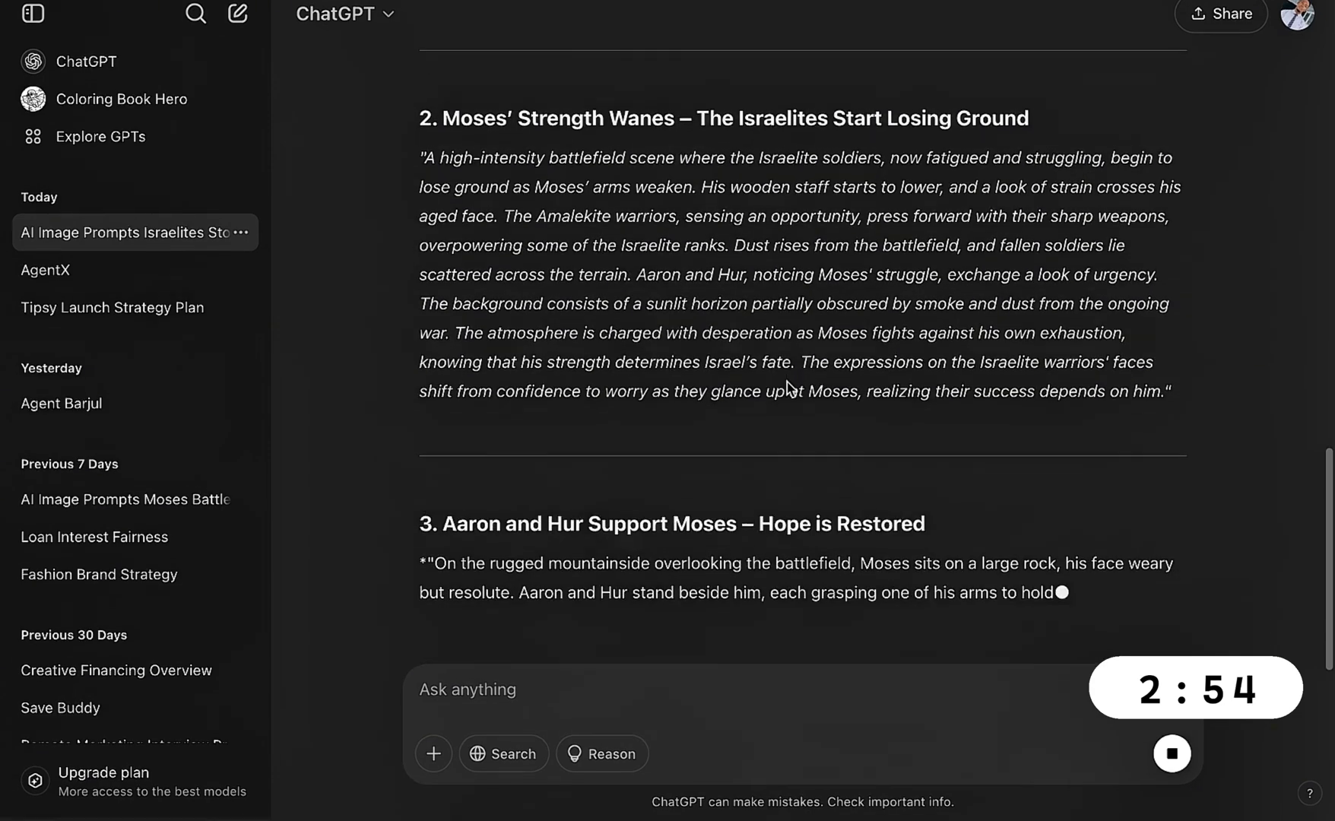
scroll(788, 387, "down", 2)
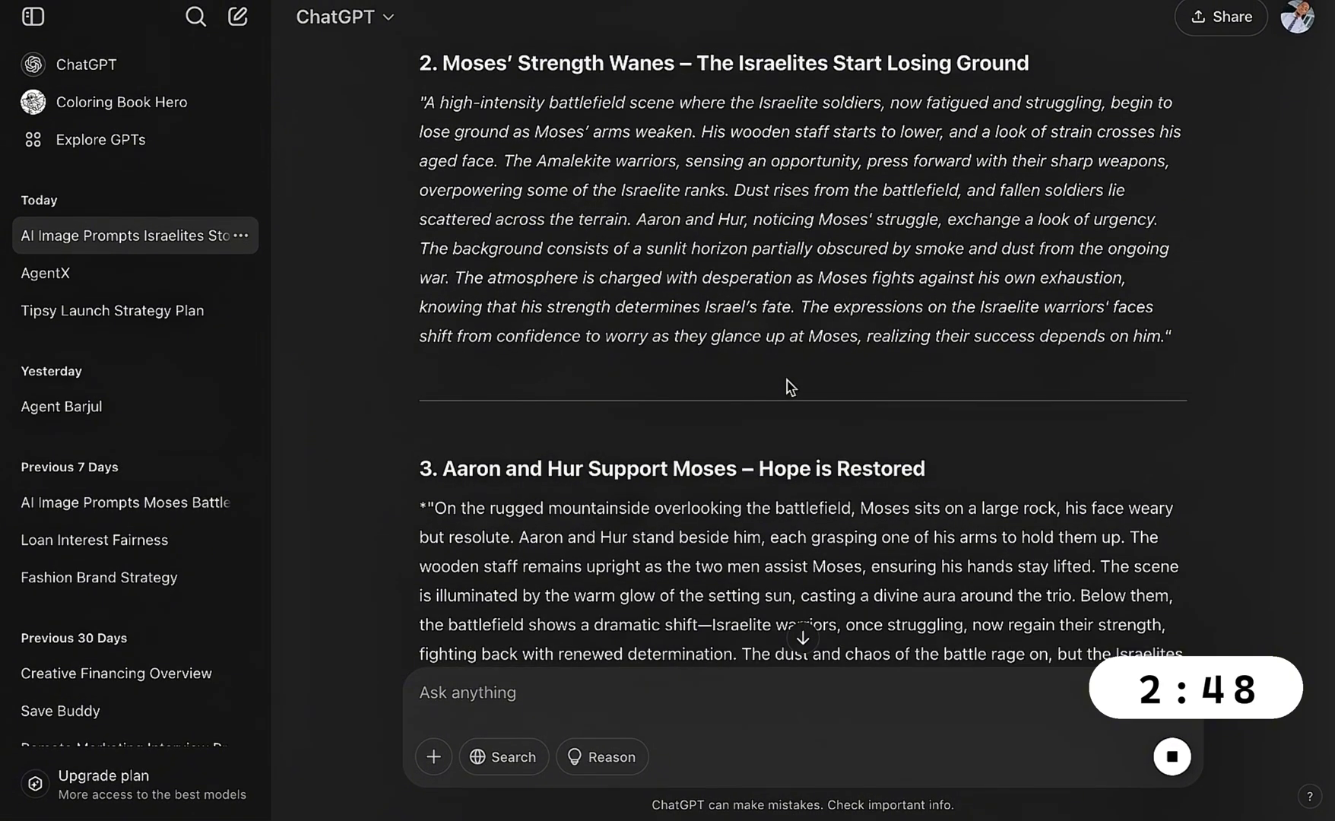
scroll(790, 387, "down", 2)
Search Google for 'google image fx' in a new tab and open the ImageFX site
key("super+t")
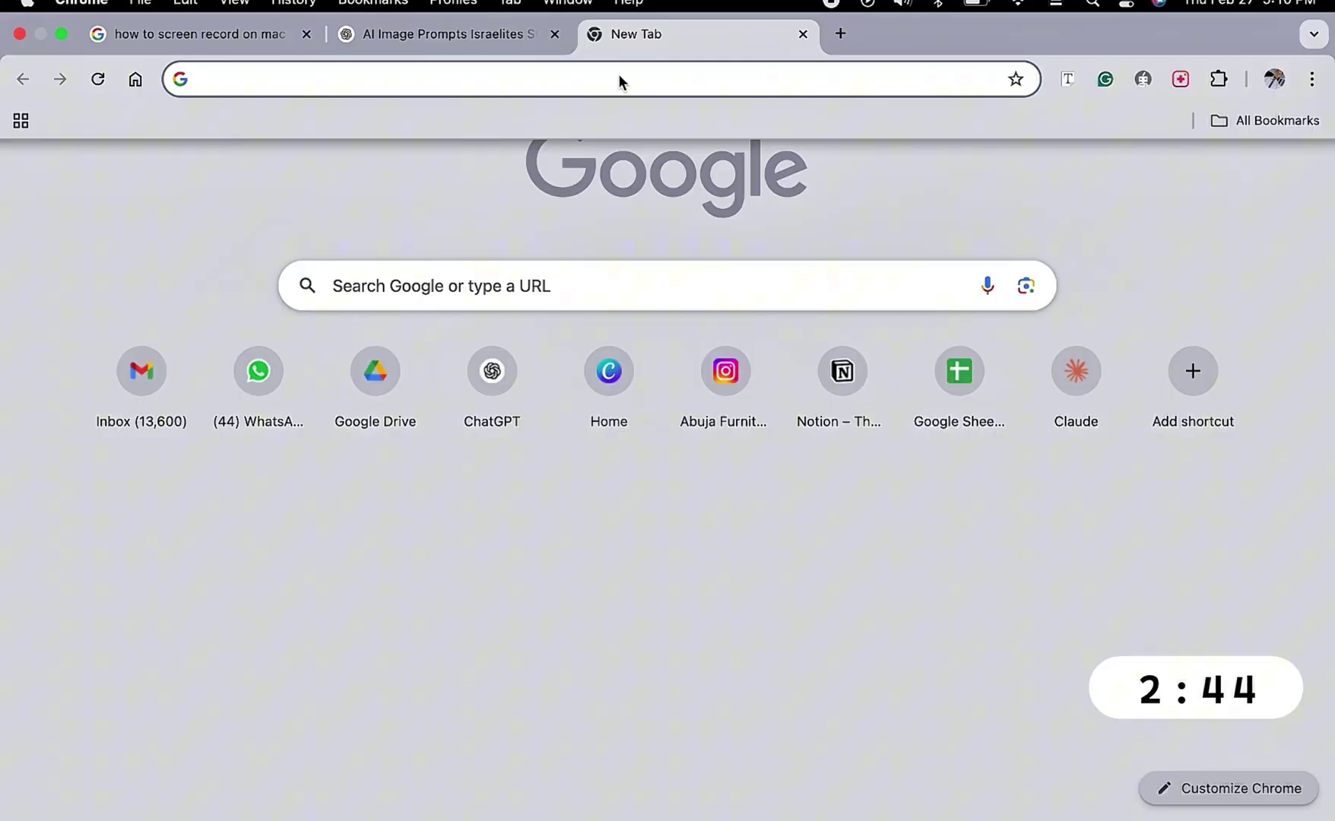
type("google image fx")
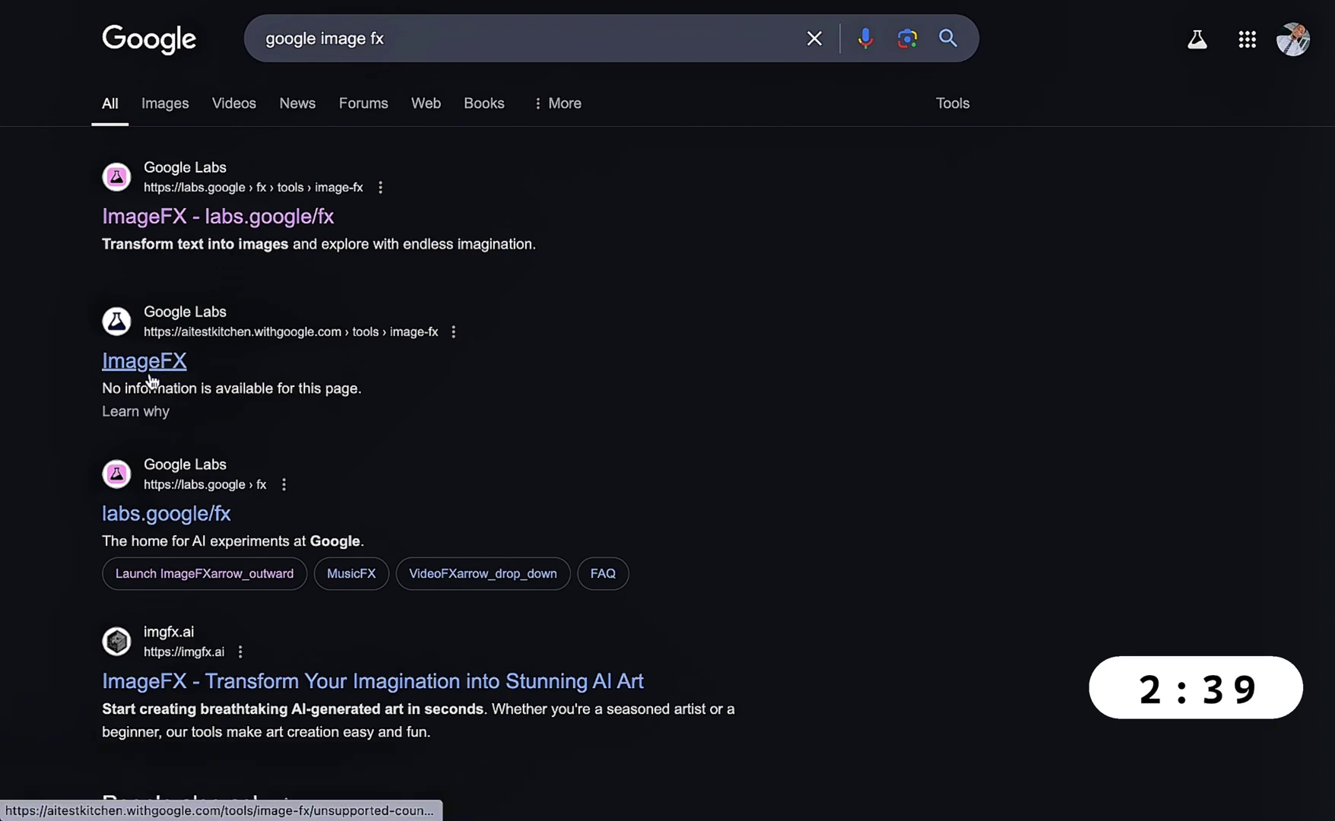
left_click(151, 362)
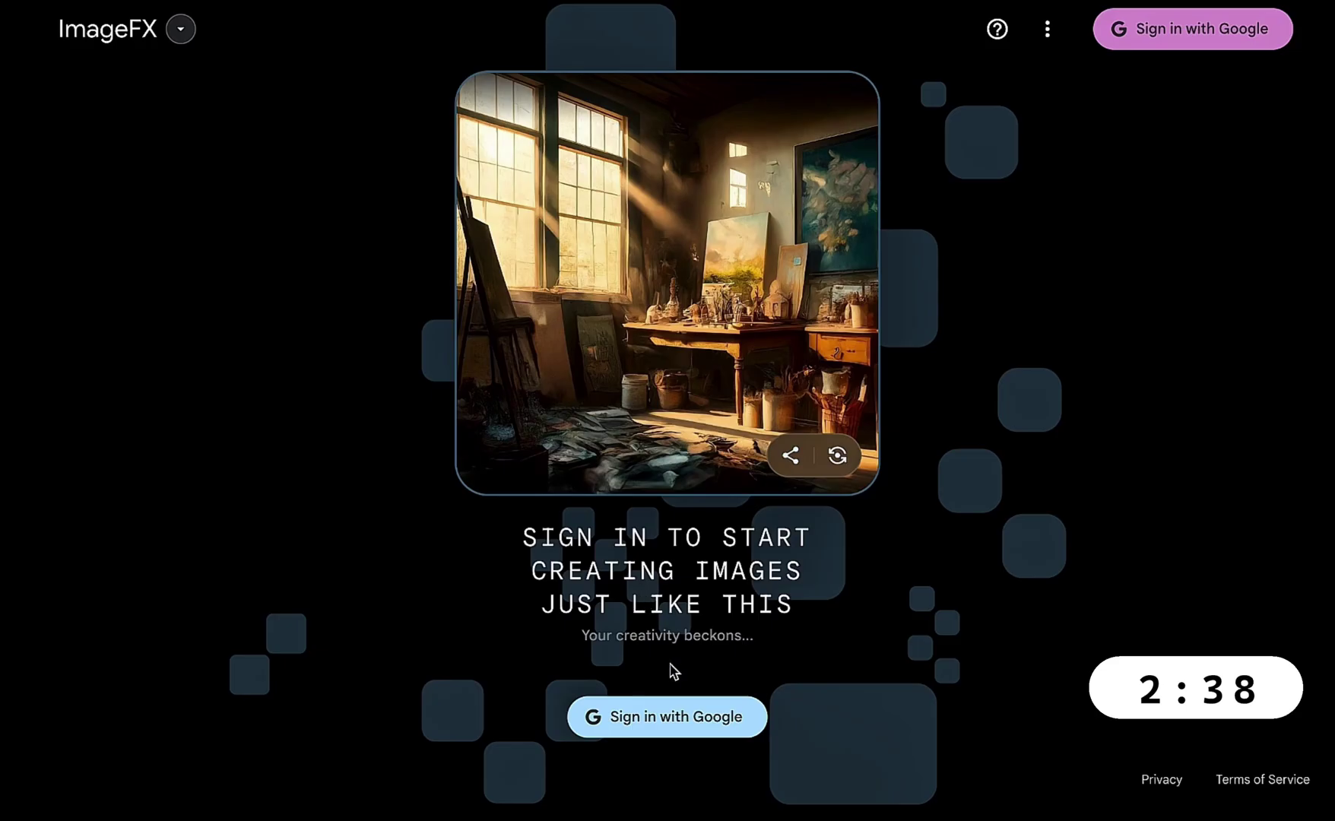
Sign in to ImageFX with Google, reaching the empty Best quality, Landscape (16:9) workspace
left_click(679, 719)
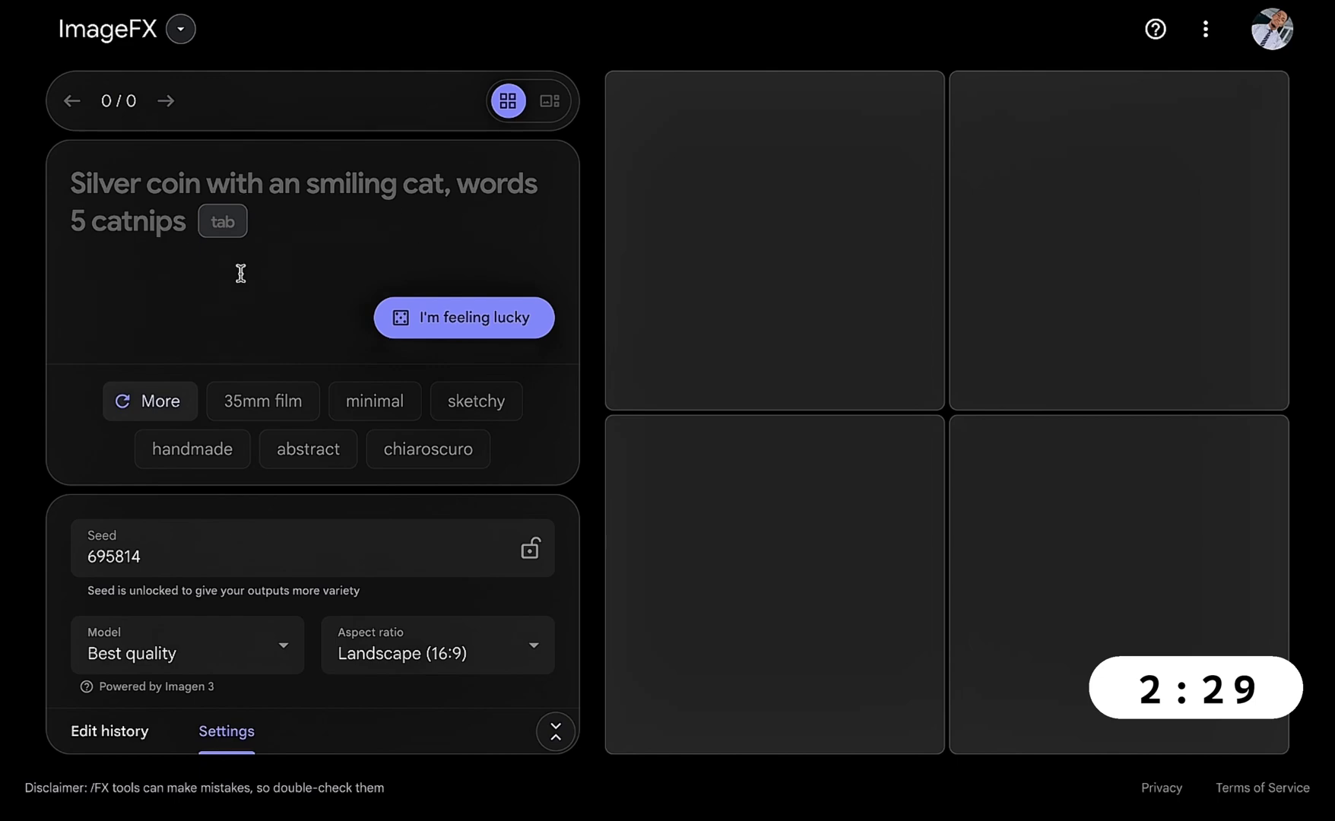
In ChatGPT, select the full Prompt 1 strategic-battle description
key("alt+Tab")
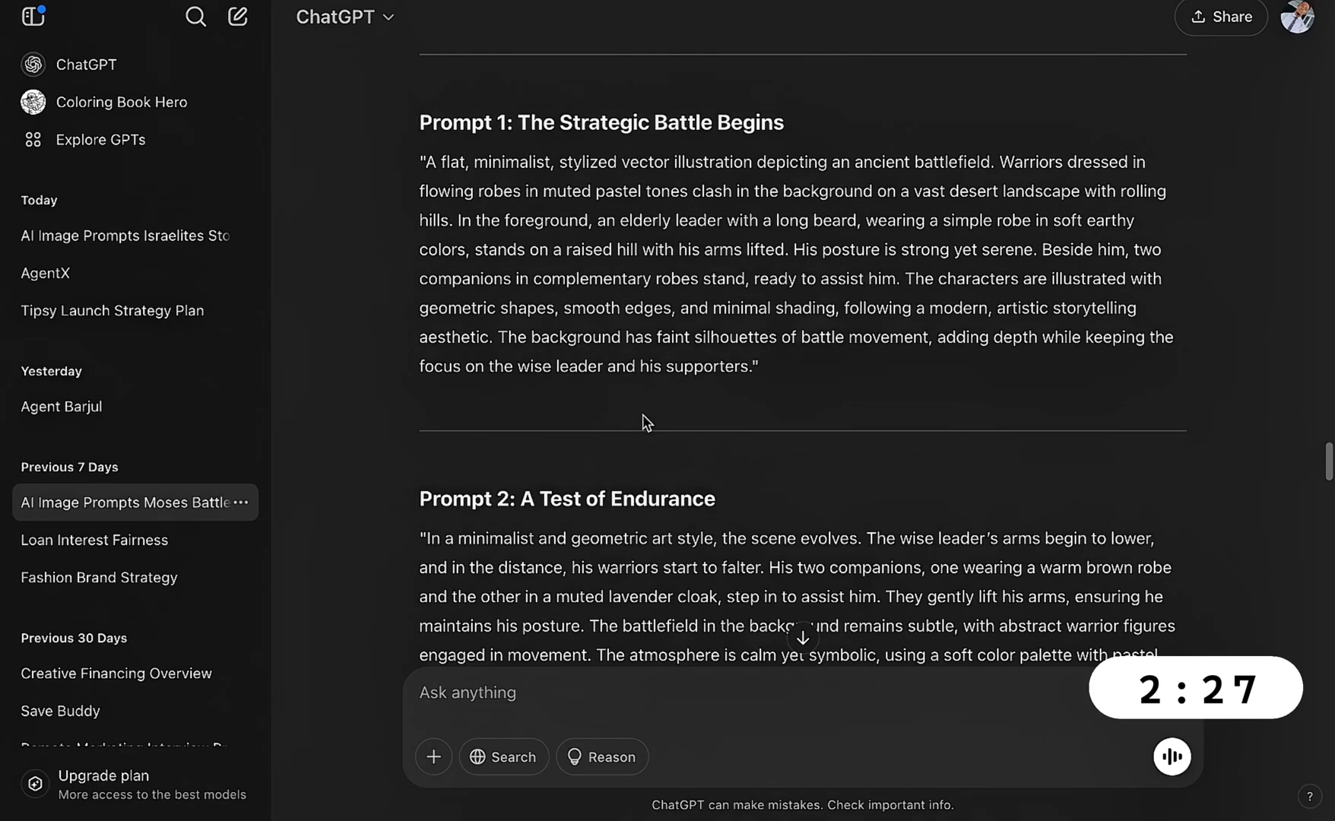
scroll(646, 422, "up", 1)
scroll(645, 423, "down", 1)
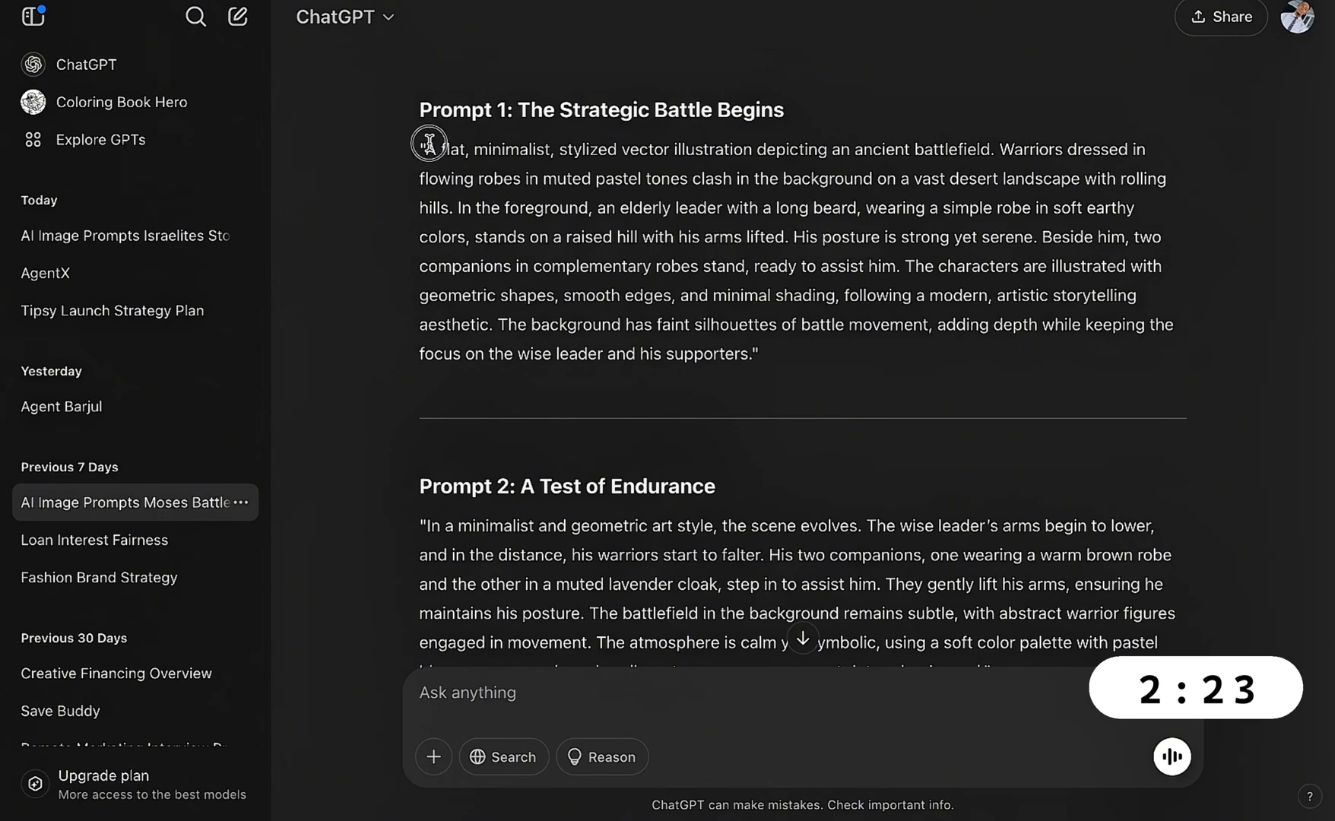
left_click_drag(429, 143, 758, 352)
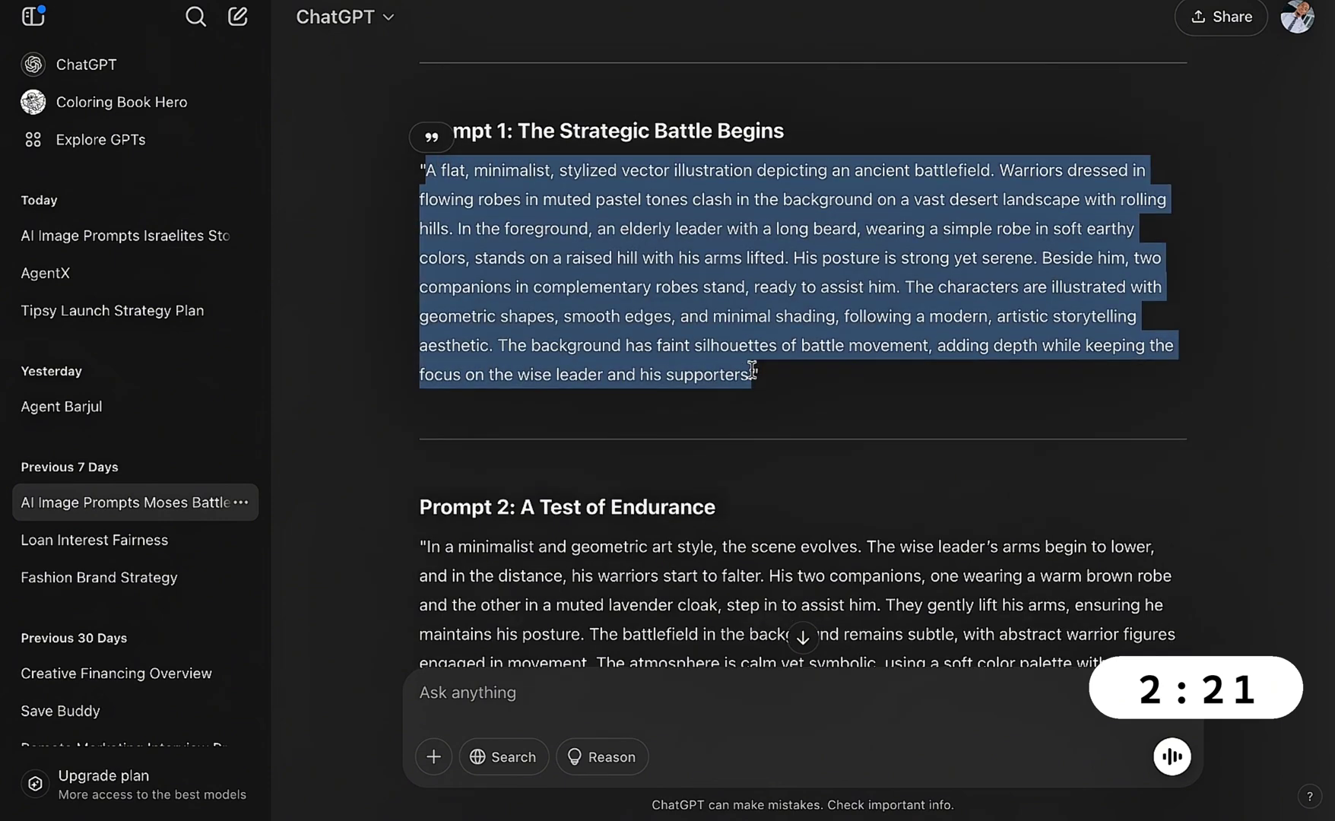
Paste Prompt 1 into ImageFX, keep Landscape (16:9), and generate four pastel desert-battle illustrations
mouse_move(475, 32)
left_click(625, 34)
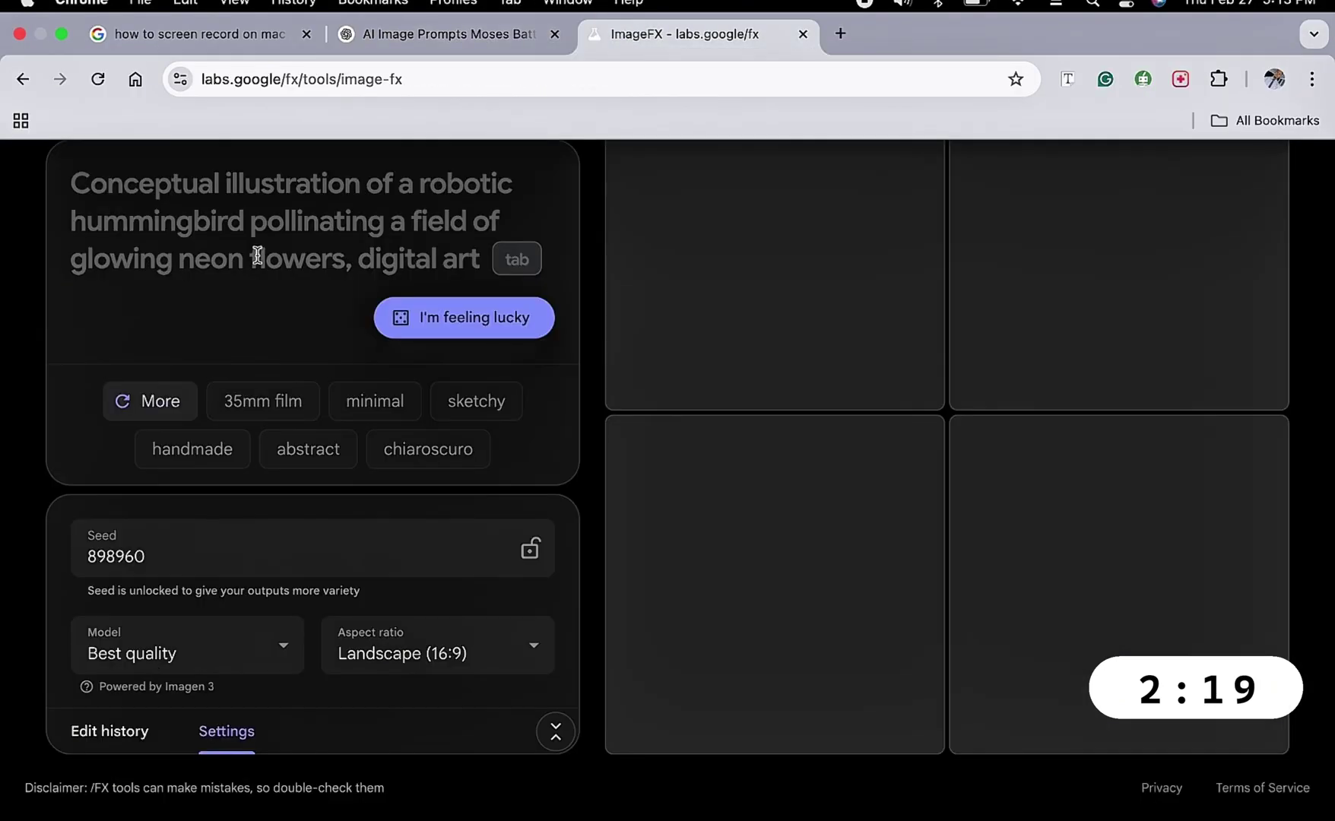
left_click(253, 255)
key("super+v")
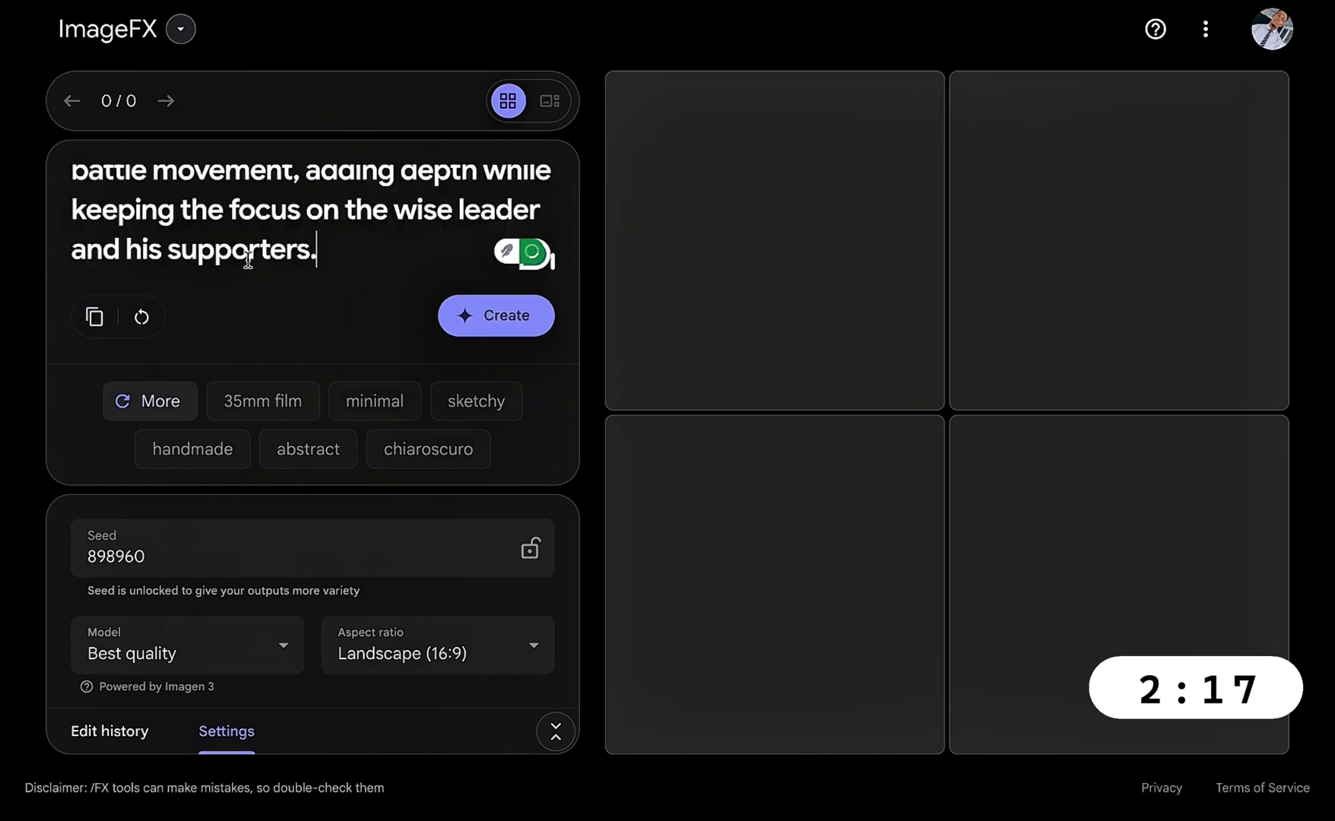
left_click(388, 652)
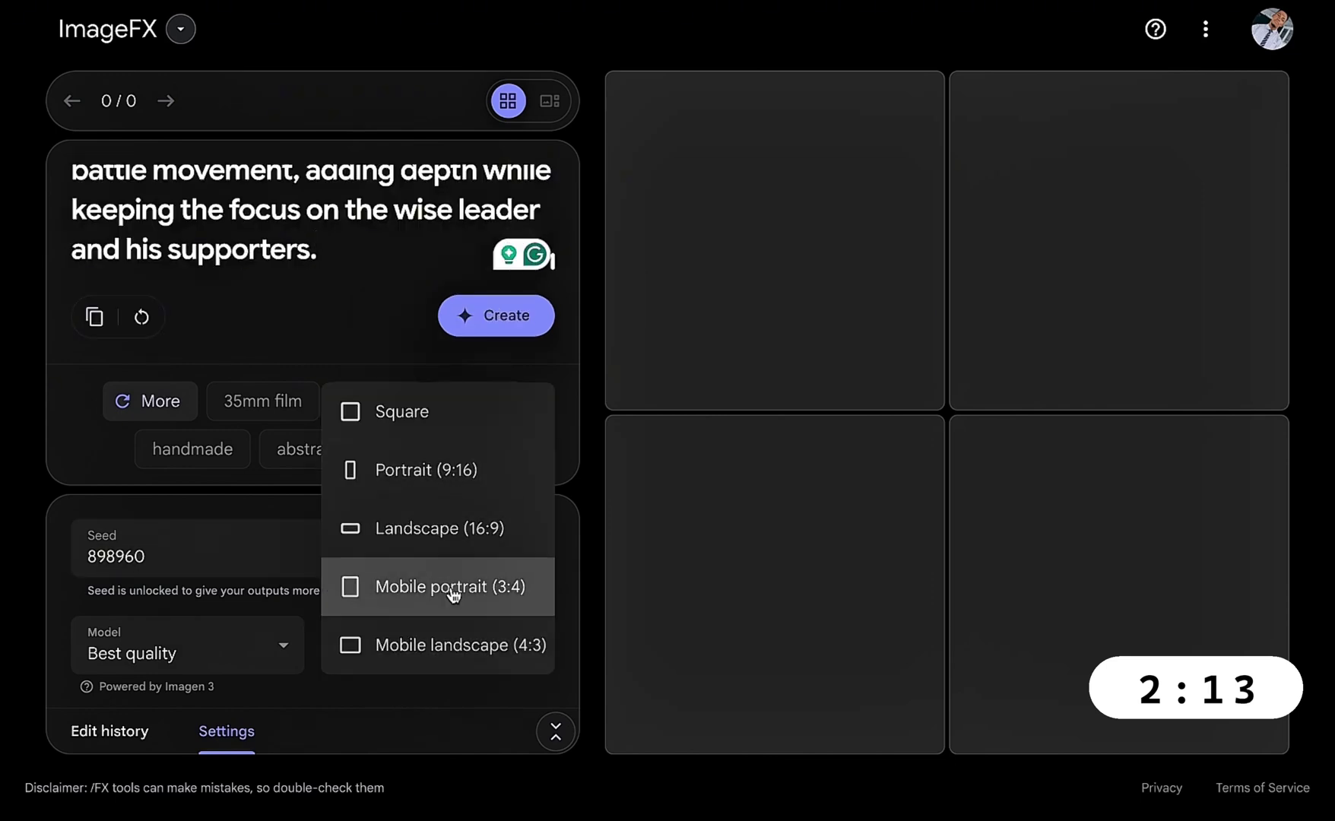
left_click(496, 538)
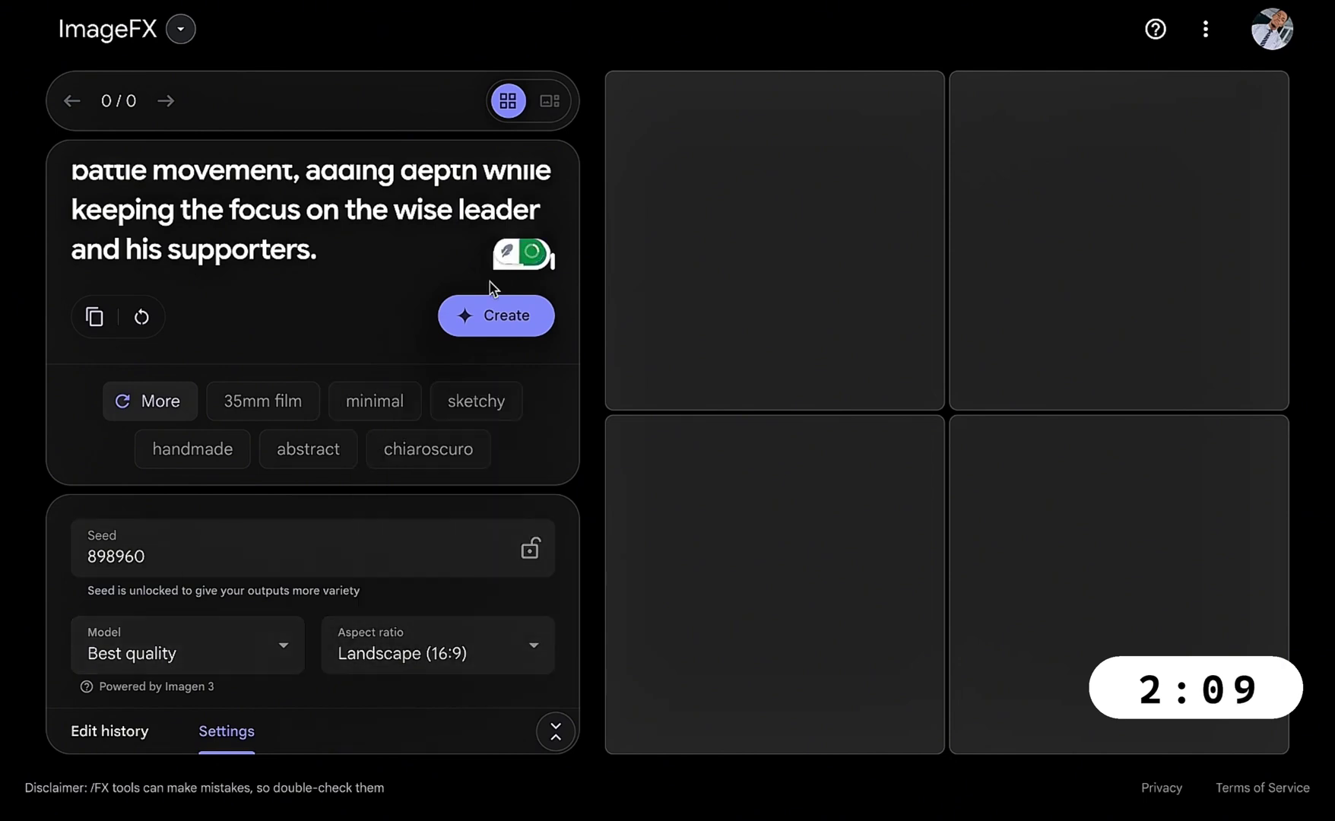
left_click(476, 331)
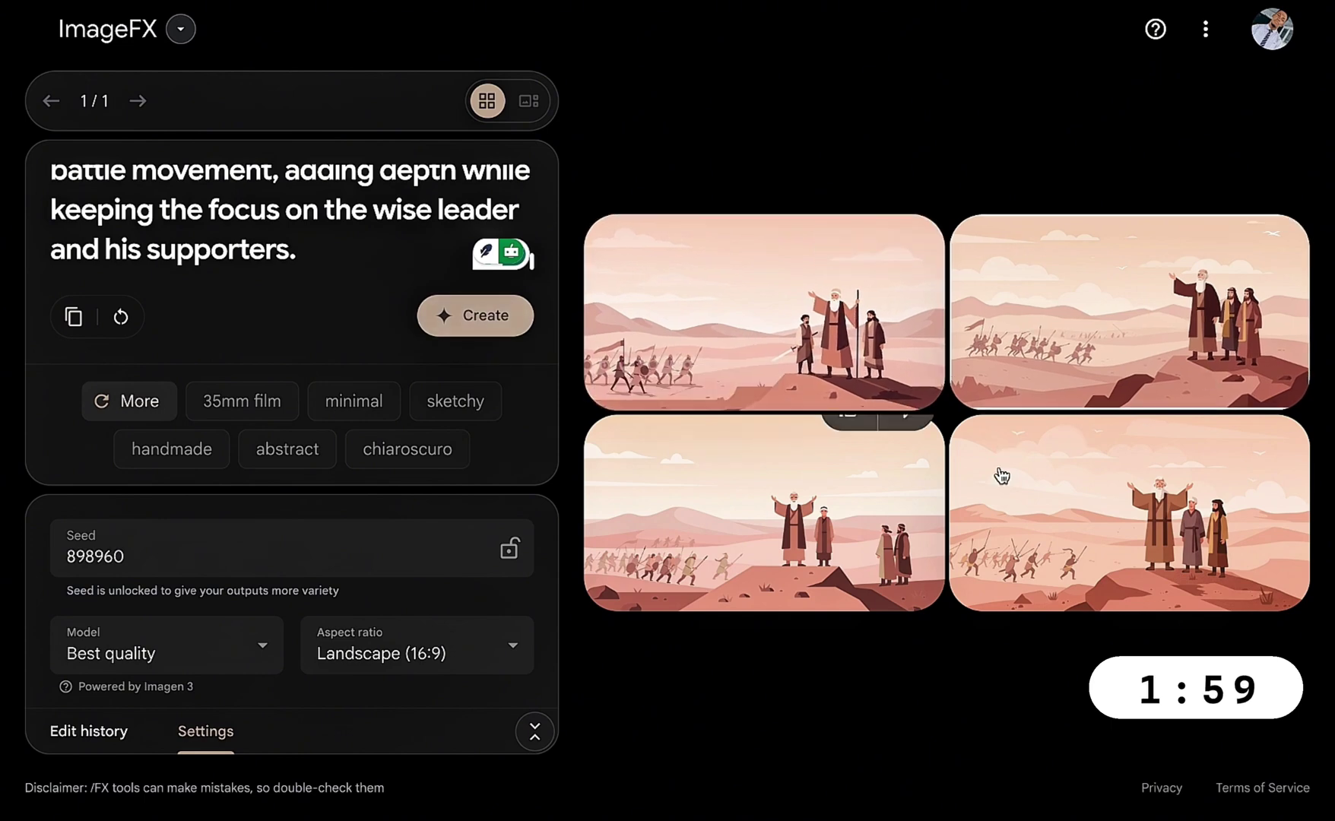
Download the second battle illustration as image_fx_ (4).jpg and select Prompt 2 in ChatGPT
left_click(796, 363)
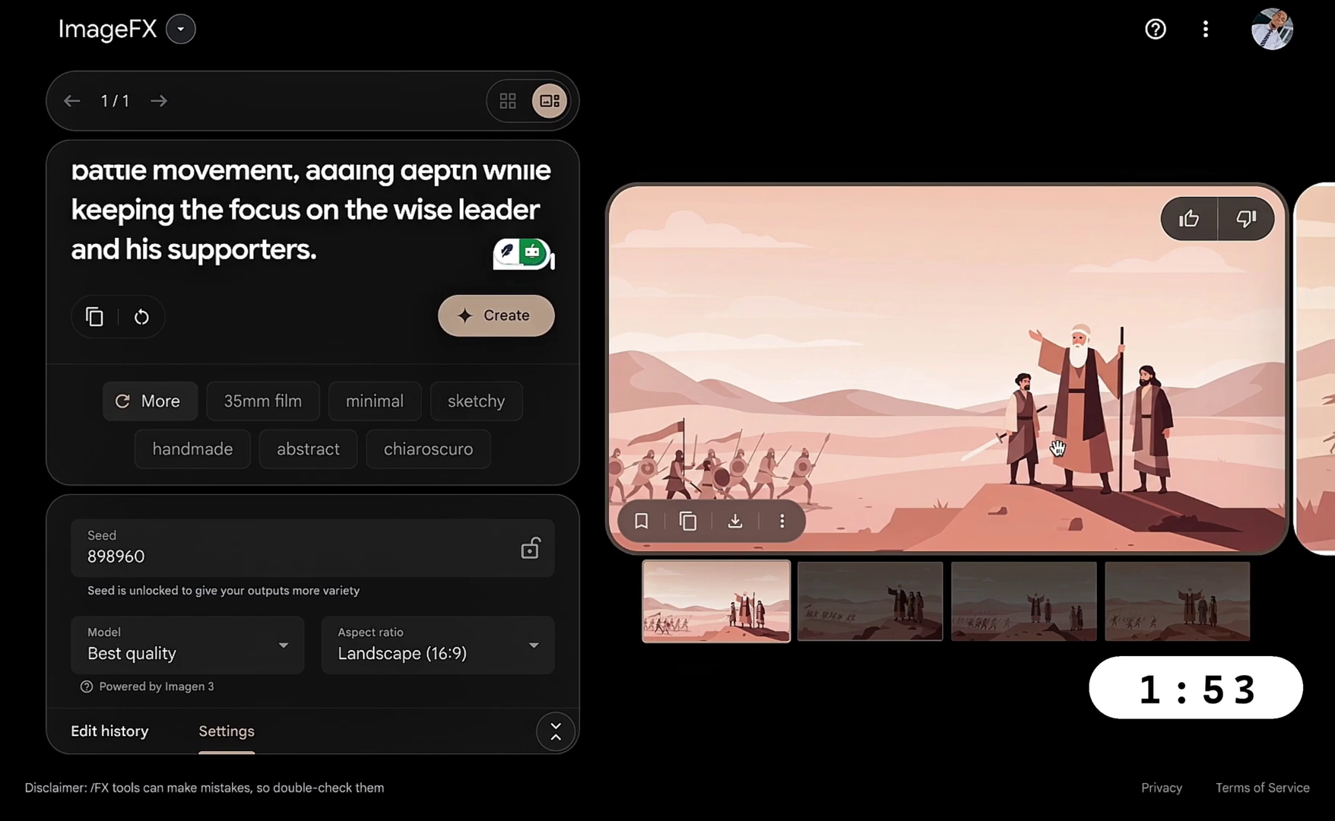
left_click(924, 615)
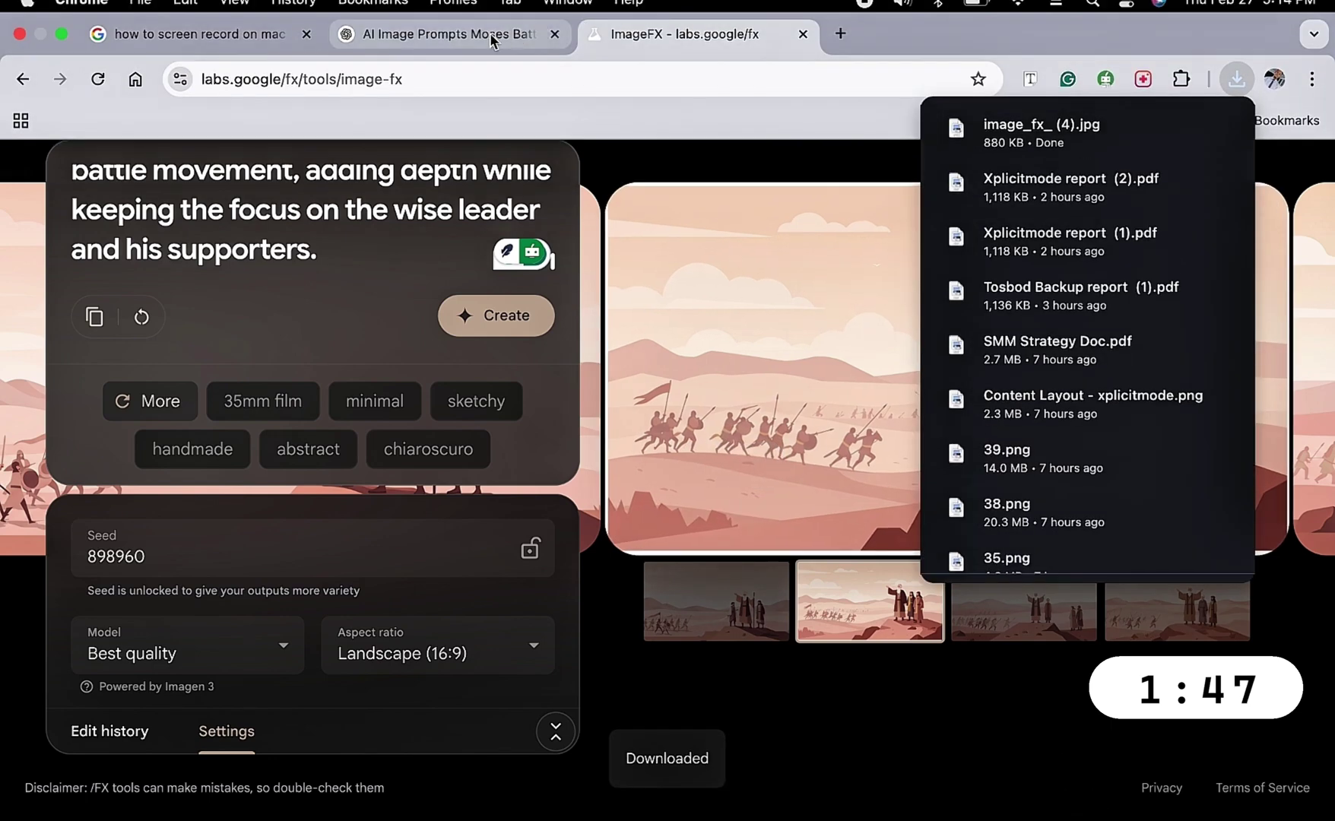
left_click(489, 33)
scroll(471, 441, "down", 3)
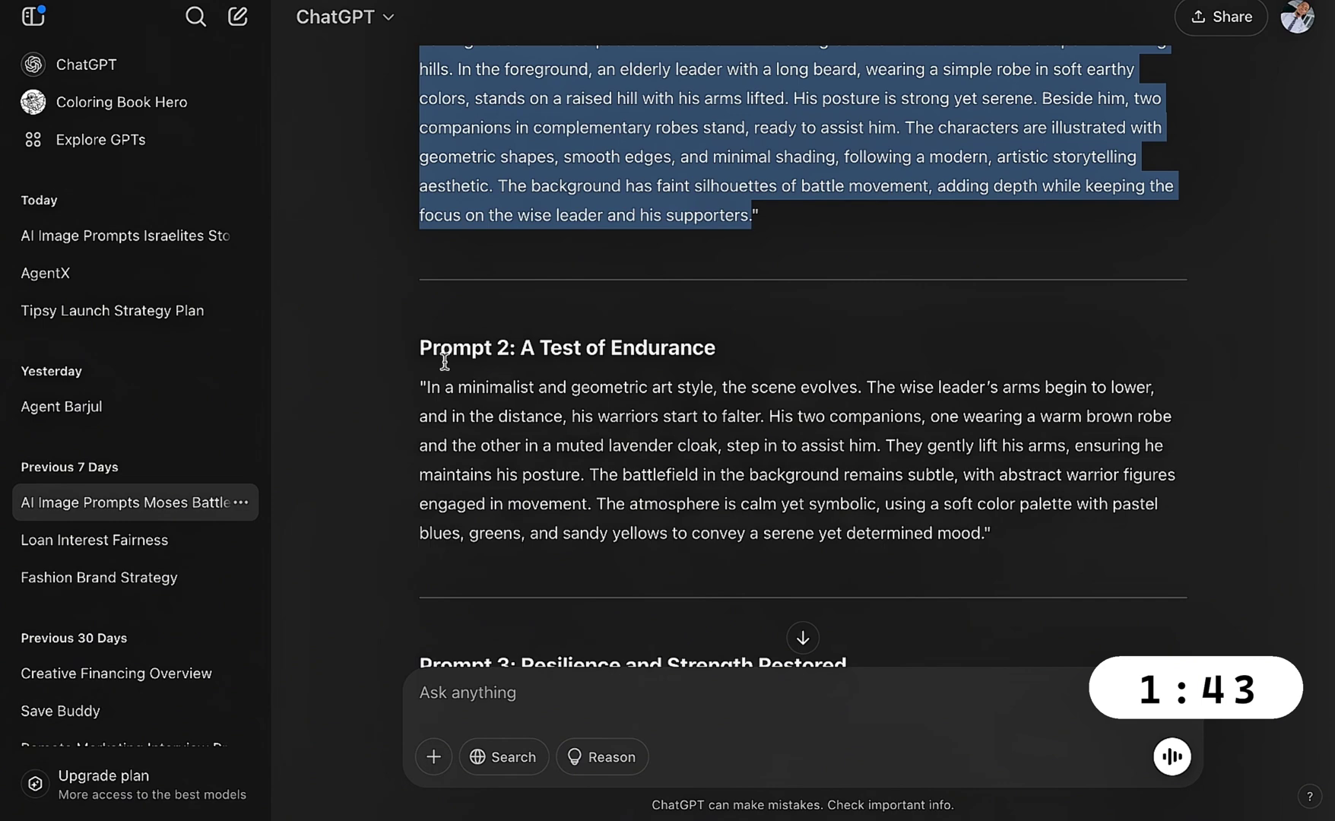
left_click_drag(427, 383, 991, 559)
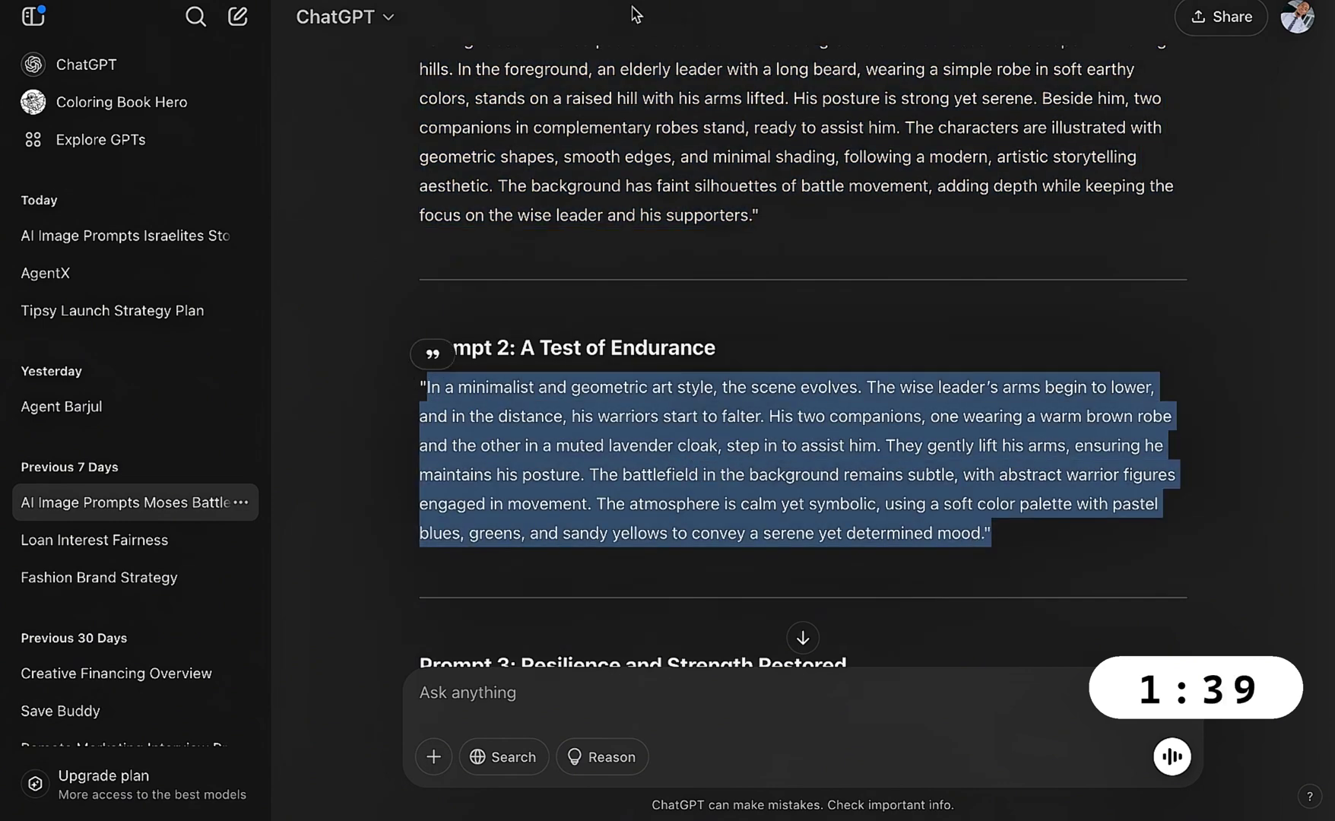
mouse_move(552, 4)
left_click(623, 32)
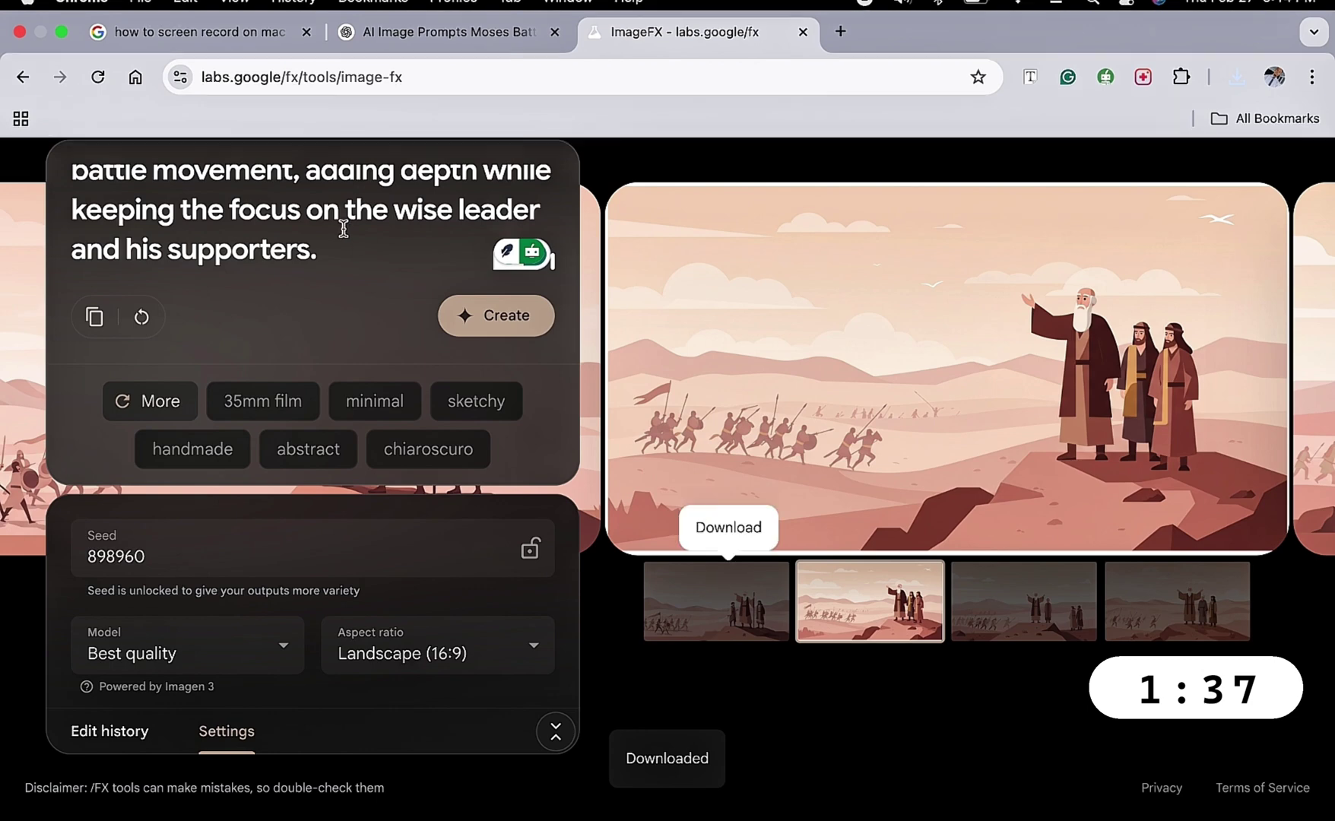
Replace the prompt with Prompt 2 and generate four teal-and-sand images of the elder with companions
key("ctrl+a")
key("ctrl+v")
left_click(462, 313)
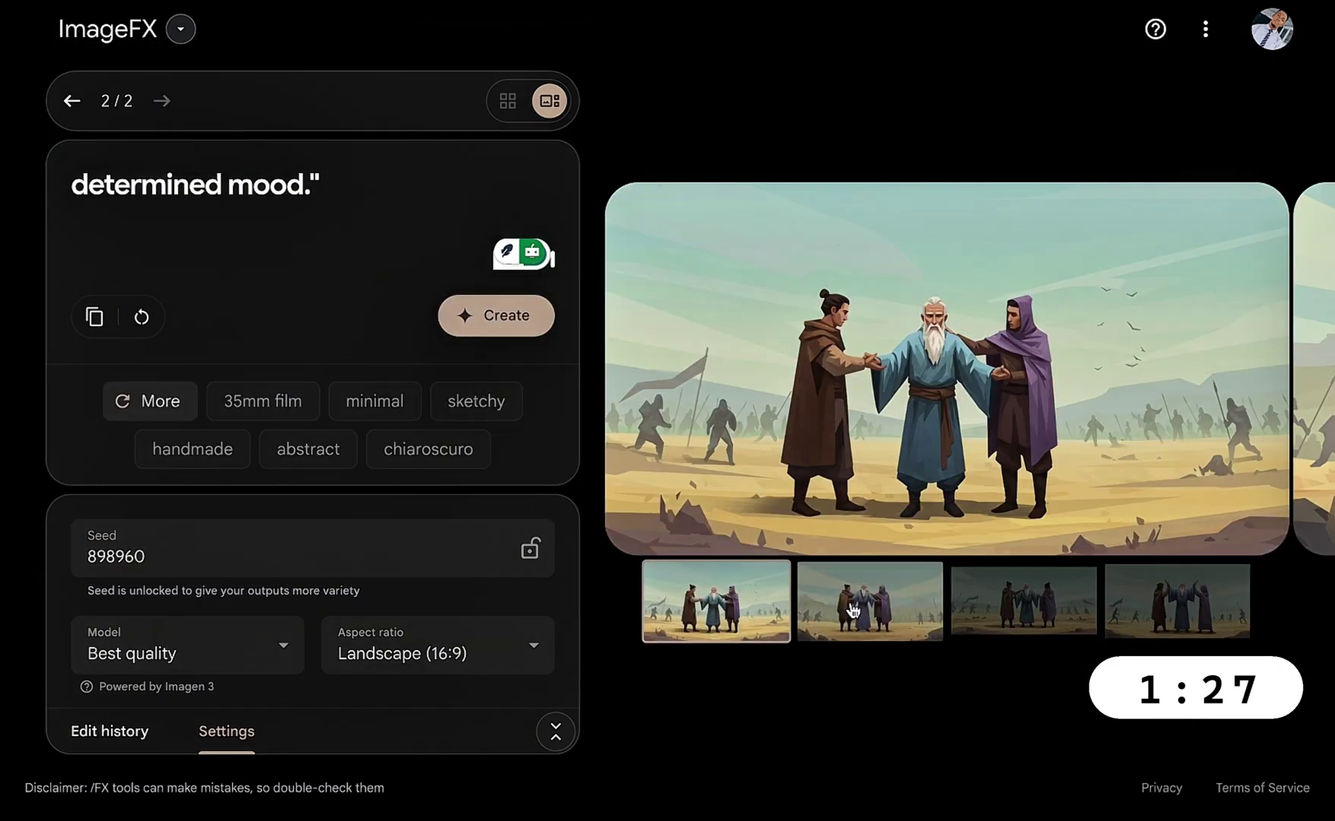
Review the new set and download the fourth image as image_fx_ (5).jpg
left_click(852, 611)
left_click(976, 611)
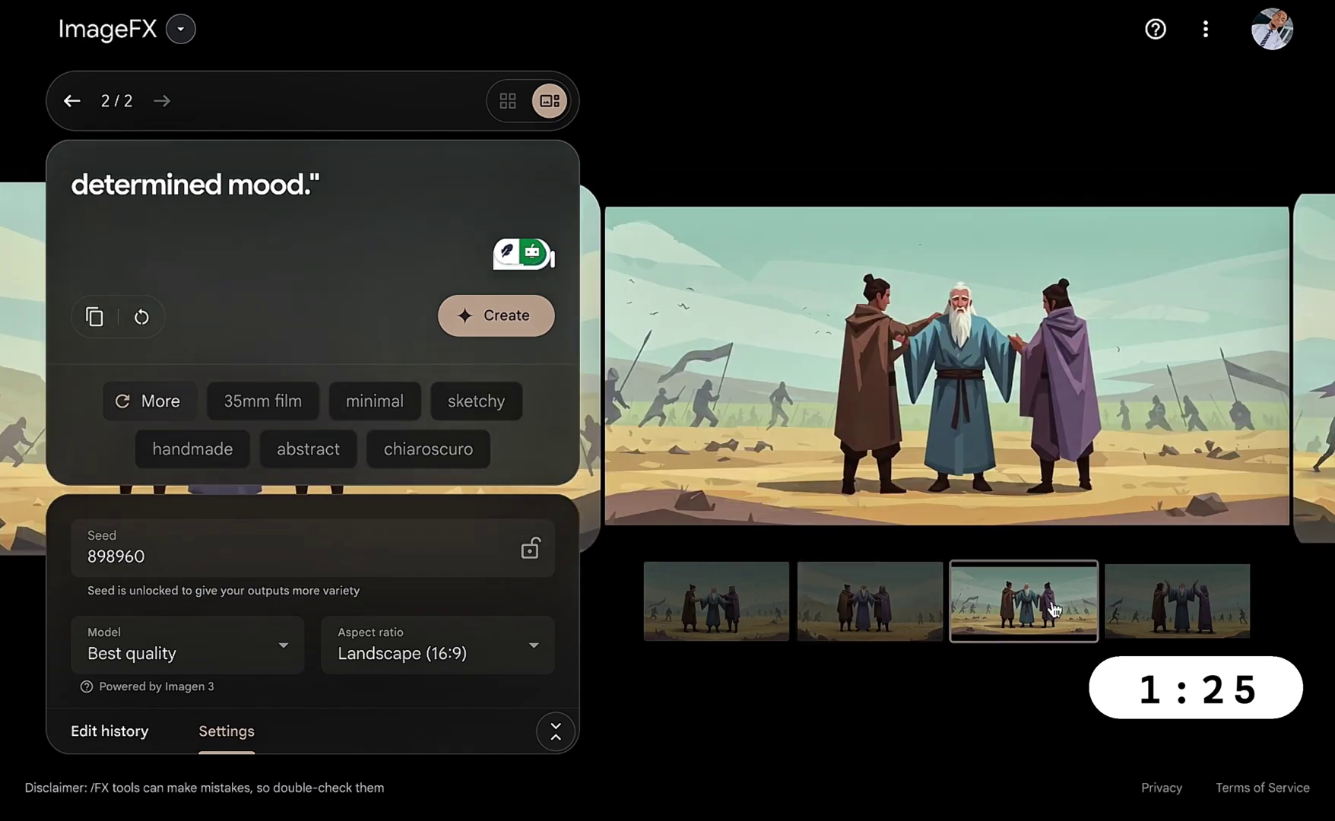
left_click(1135, 613)
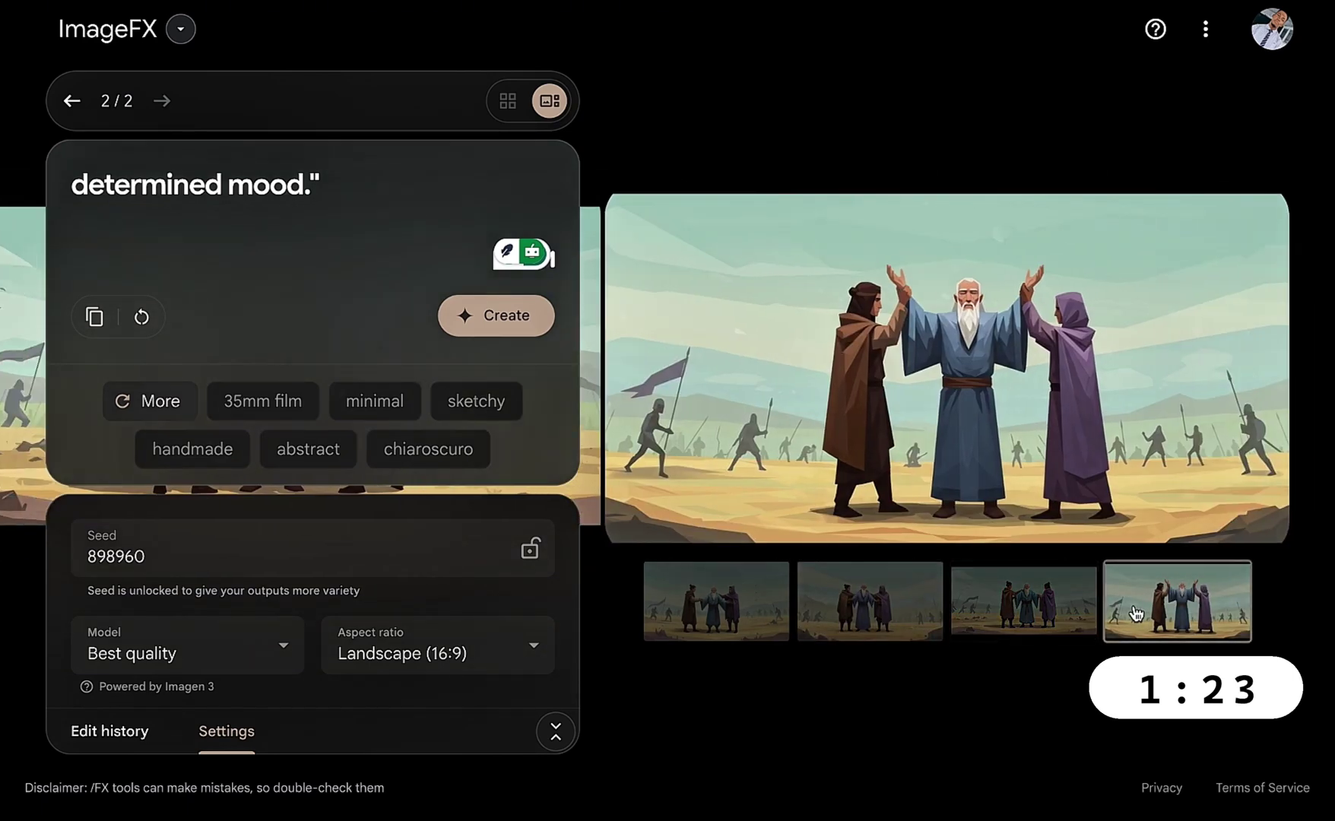
mouse_move(849, 401)
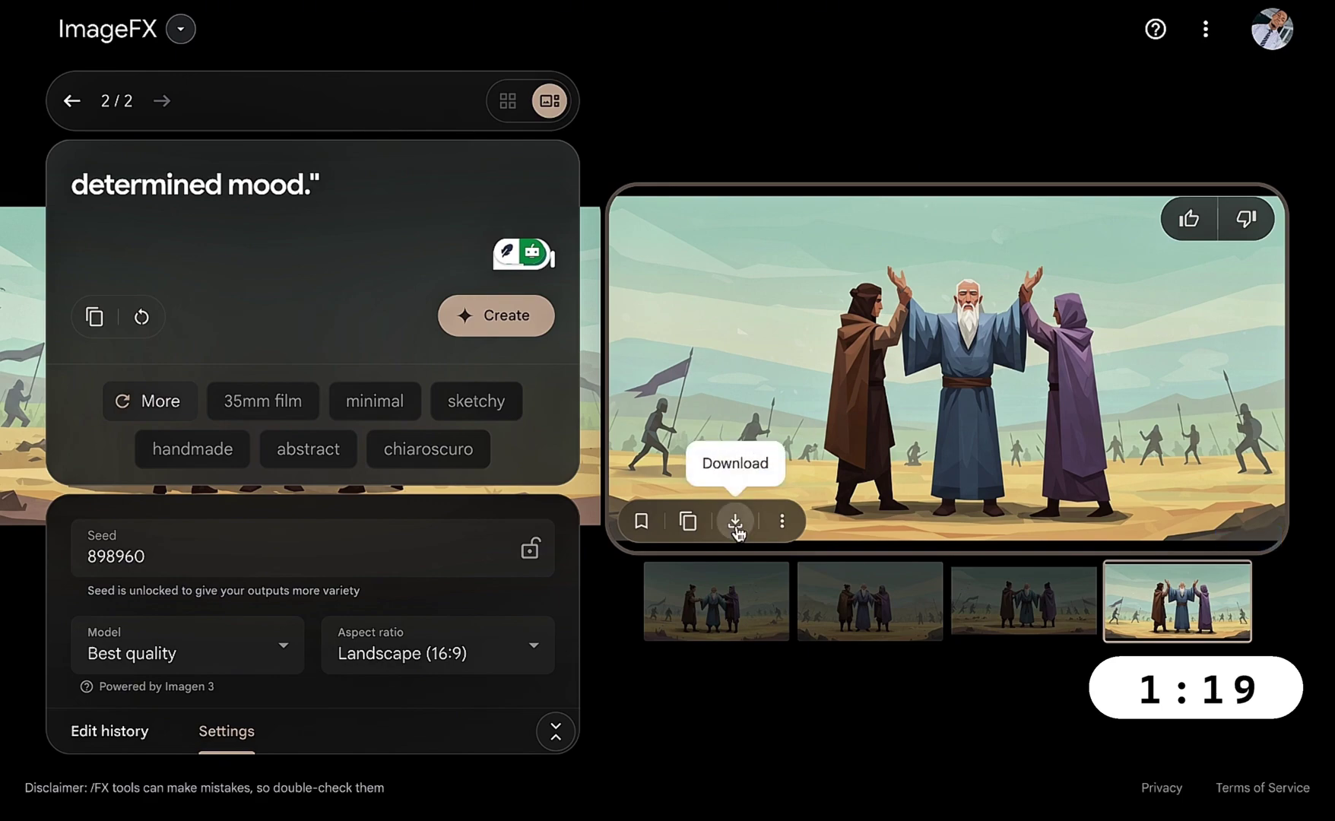
left_click(734, 520)
mouse_move(390, 15)
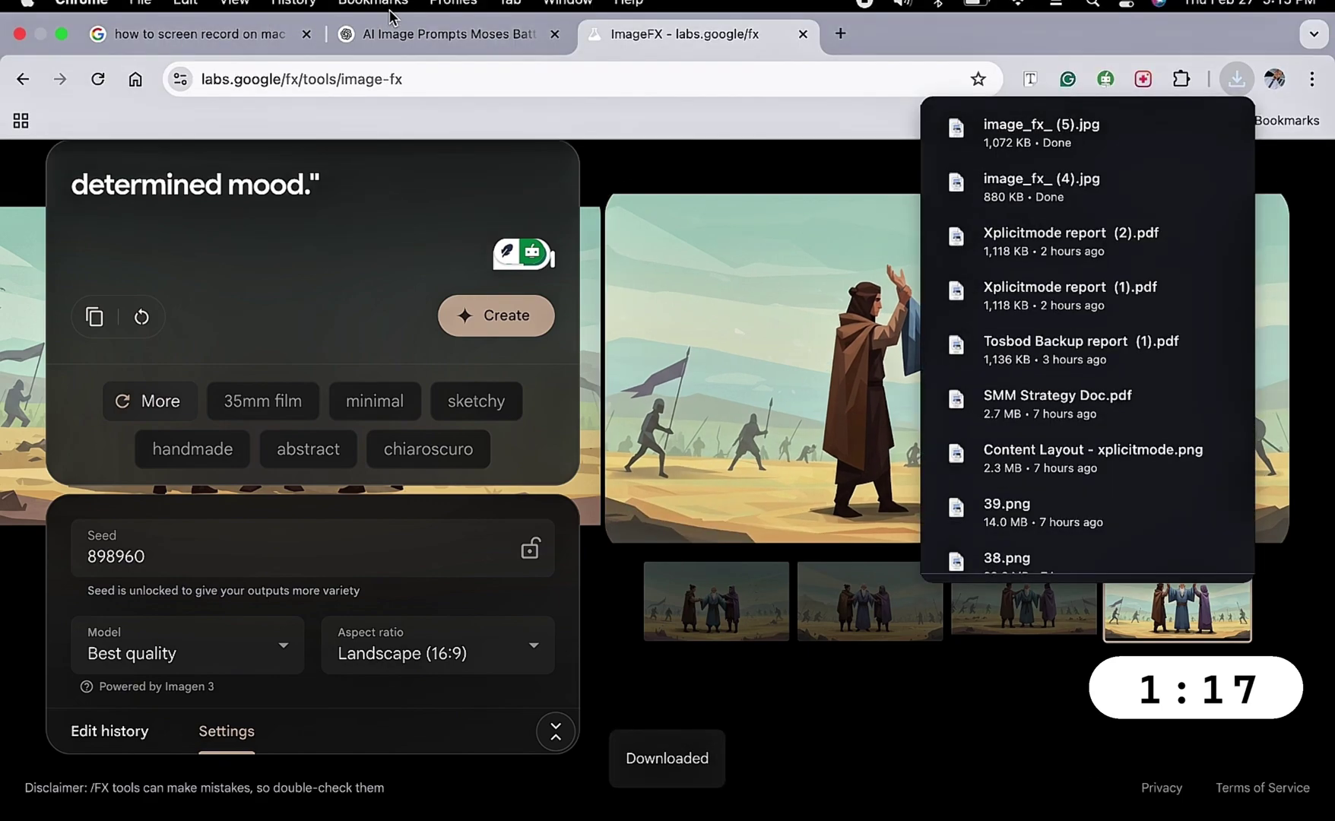
left_click(401, 40)
Select the Prompt 3 description about resilience and restored strength, then return to ImageFX
scroll(448, 395, "down", 5)
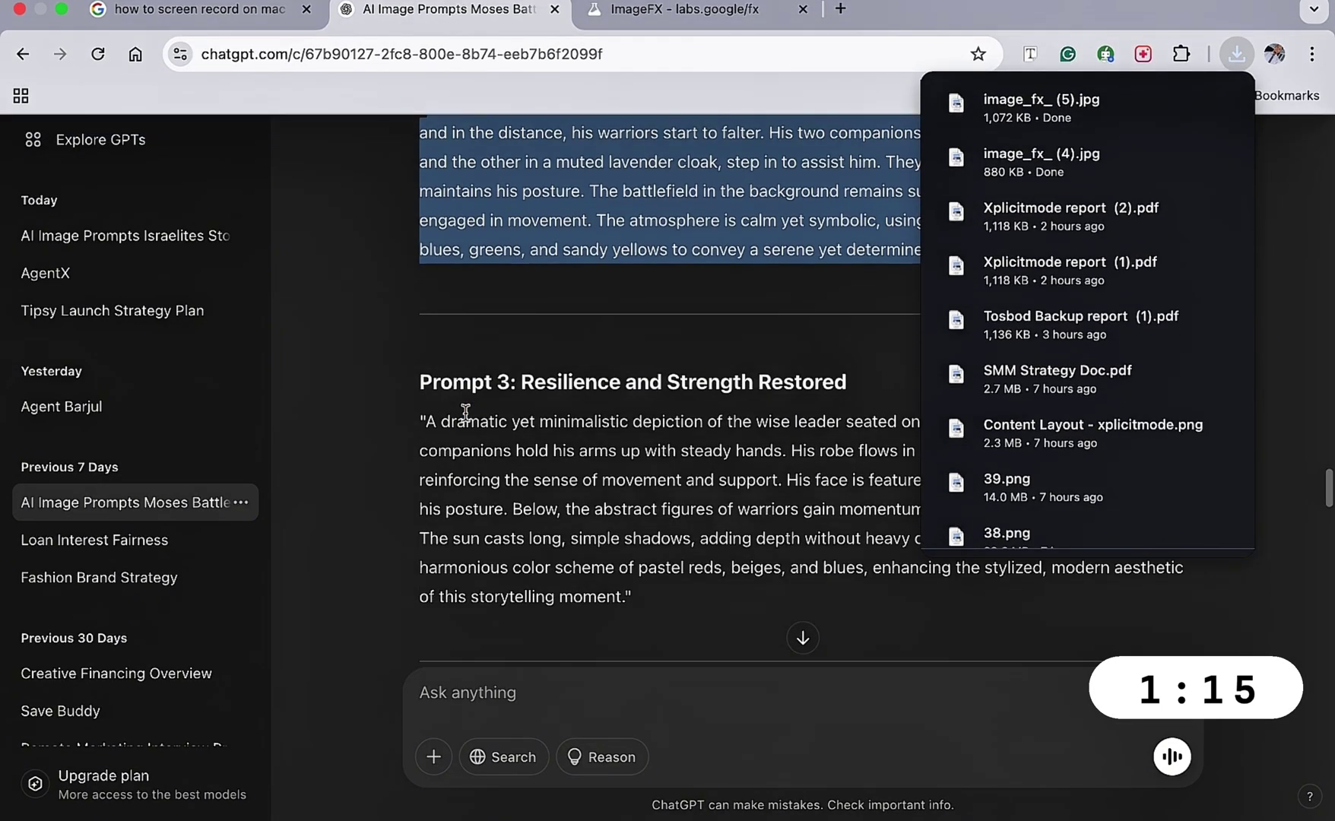
left_click_drag(430, 386, 631, 556)
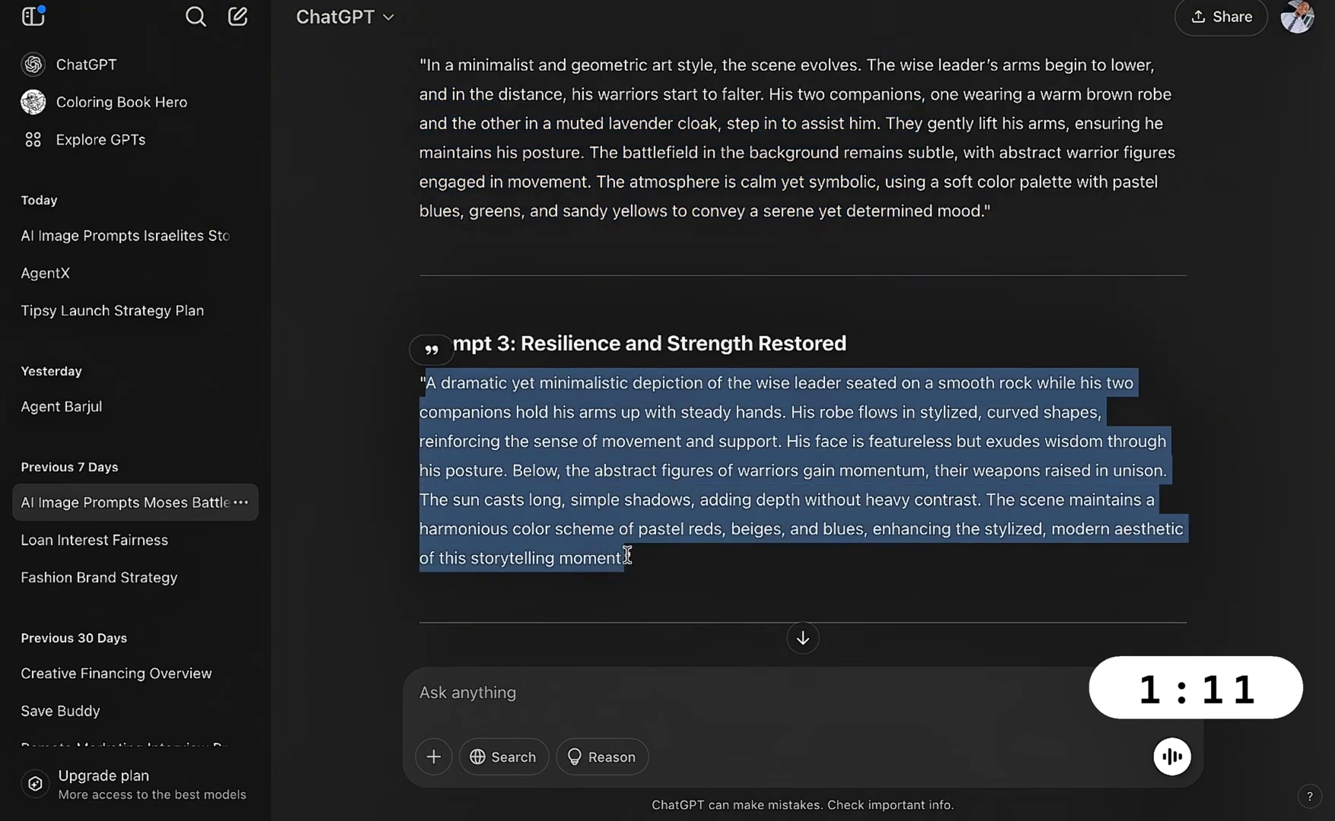
mouse_move(558, 4)
left_click(637, 33)
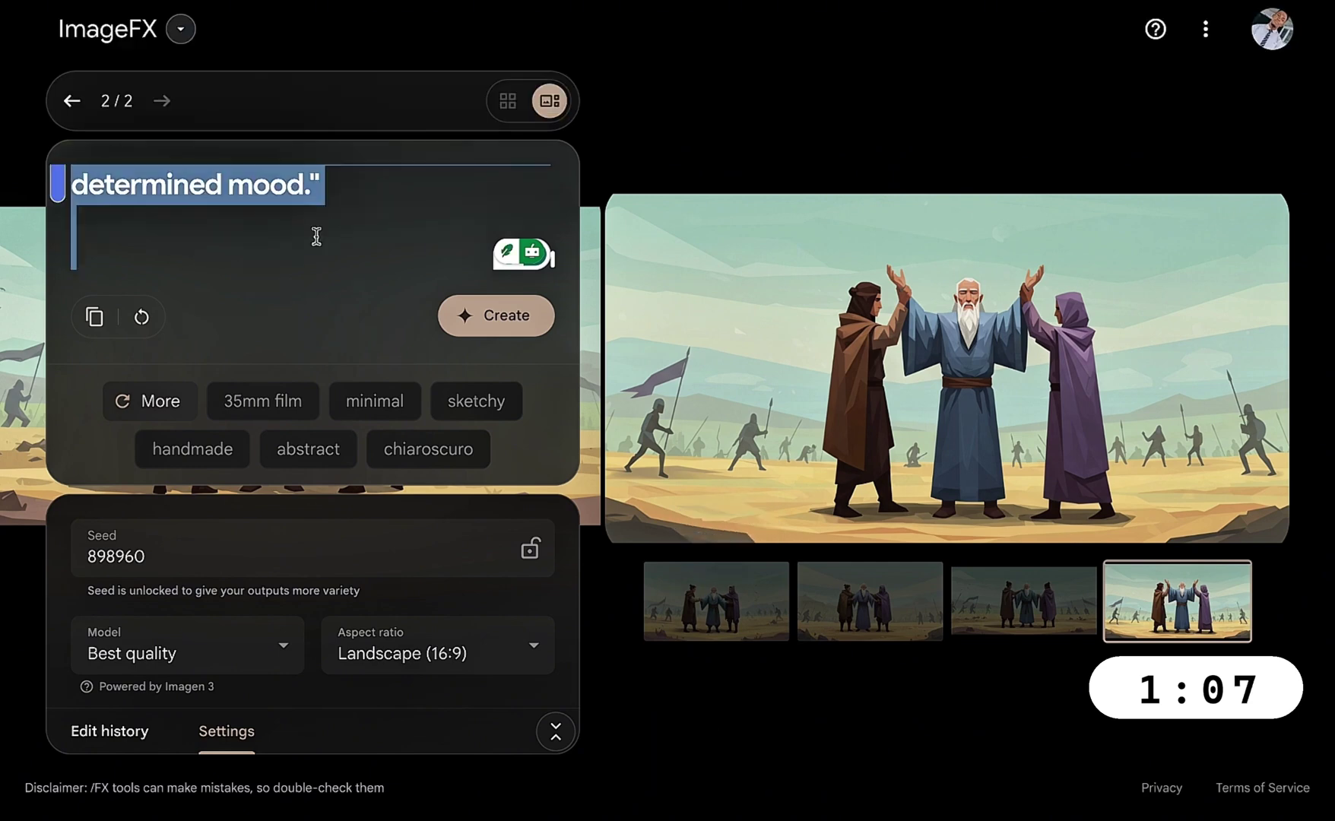
Replace the prompt with the Prompt 3 description and generate four new images
key("ctrl+v")
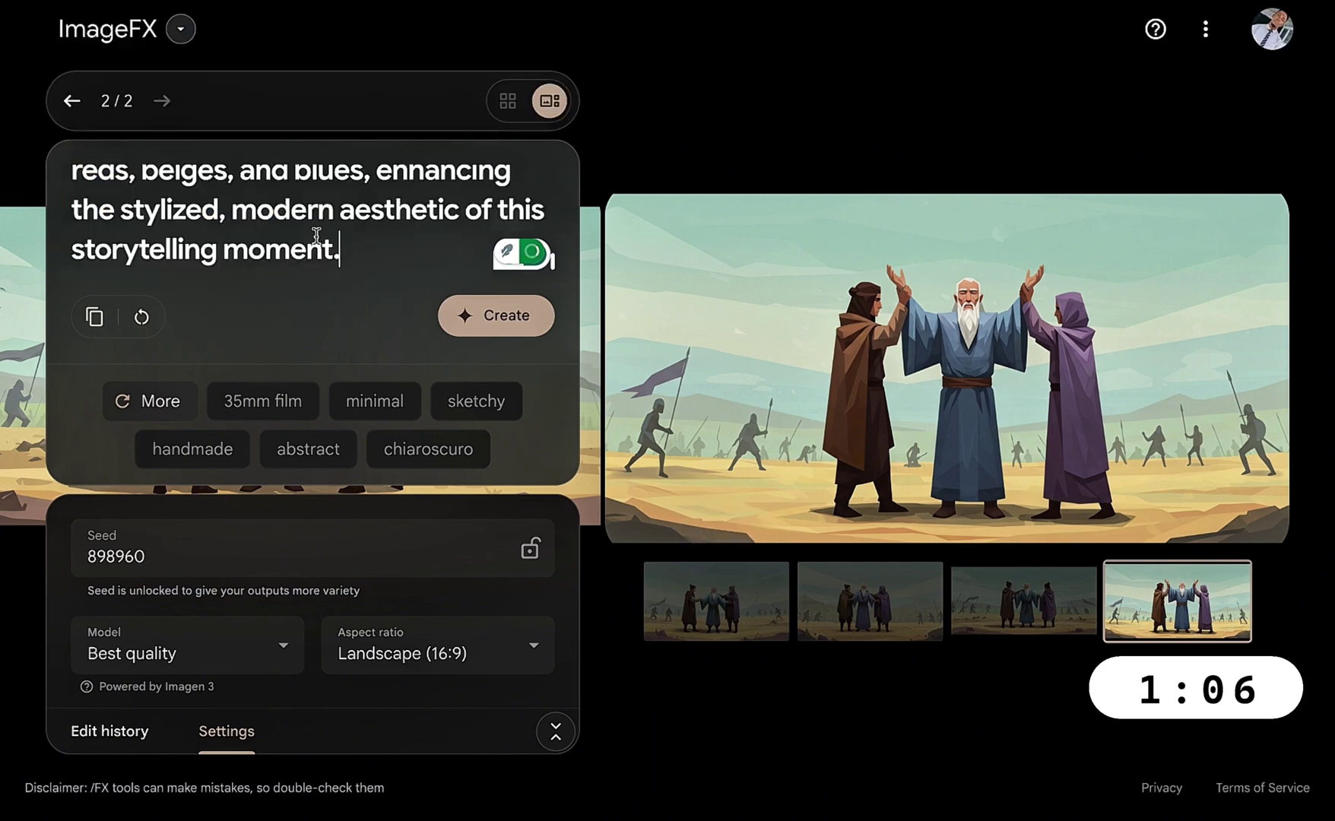
left_click(462, 317)
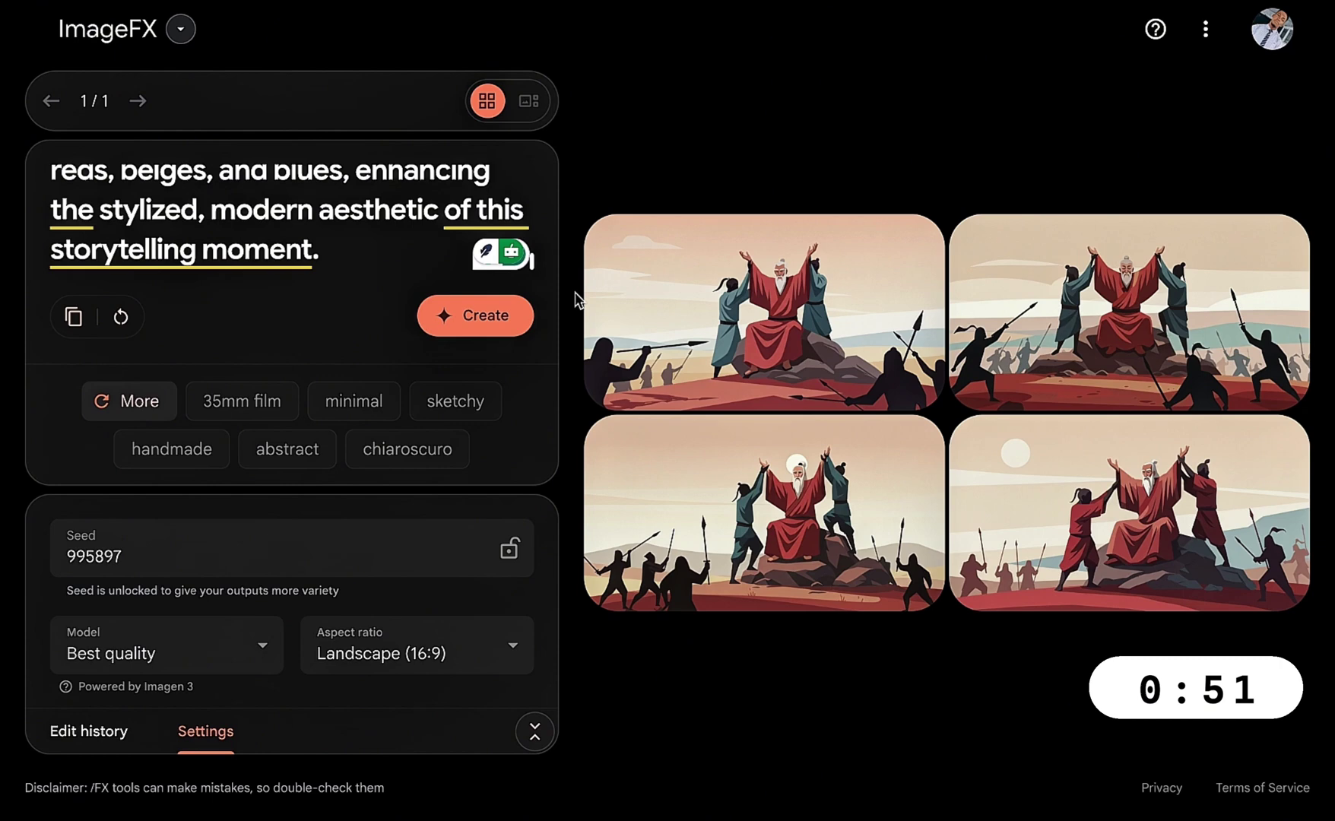
Open the first pink-toned image of the elder seated on a rock between two warriors
mouse_move(669, 357)
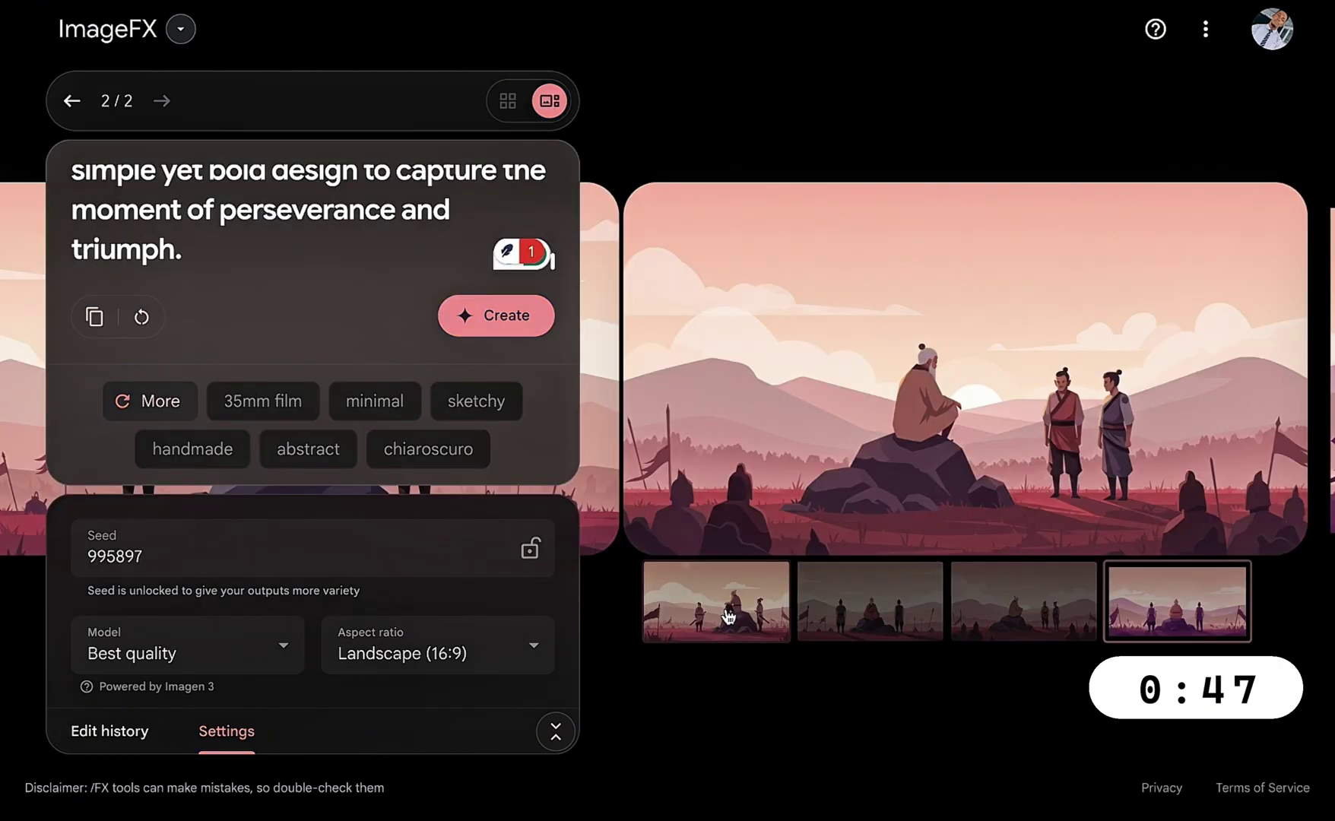
left_click(729, 613)
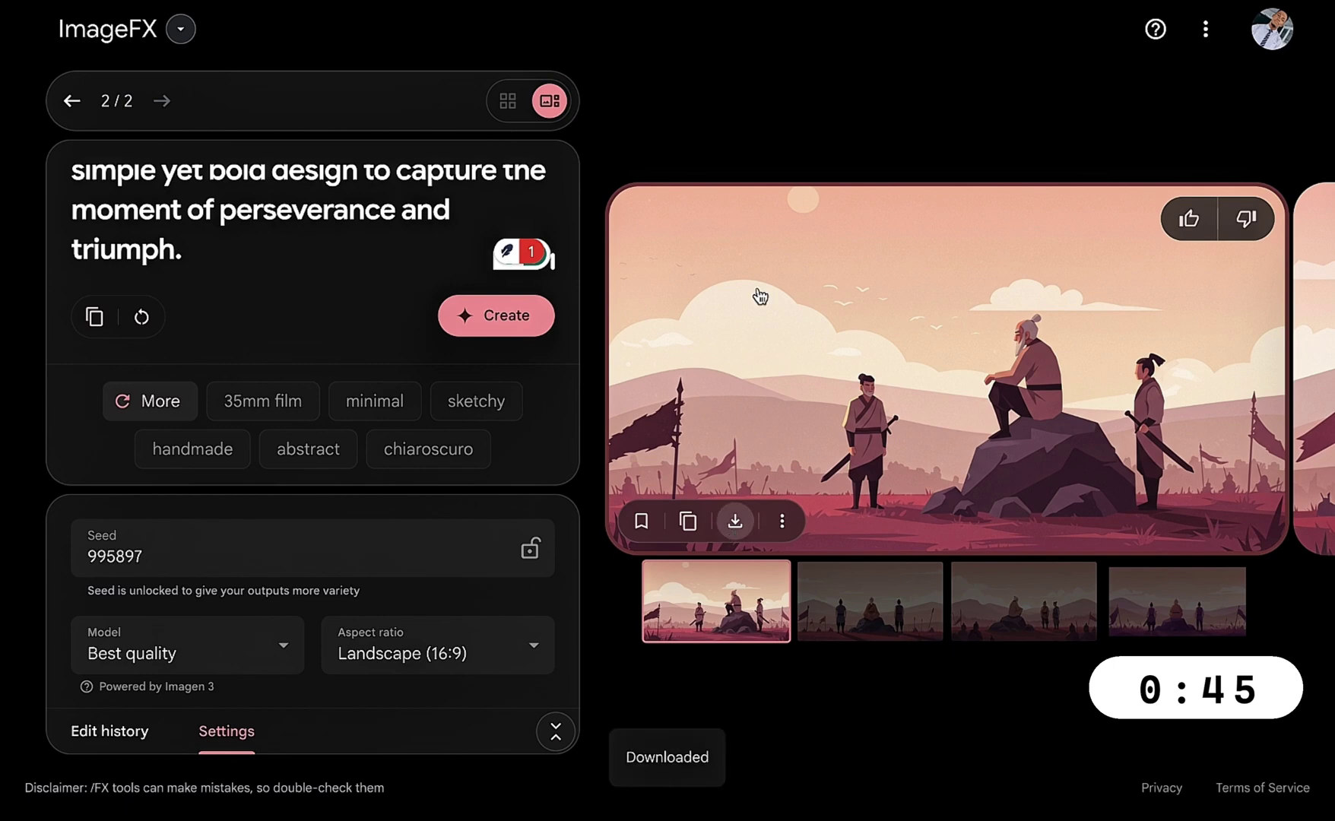